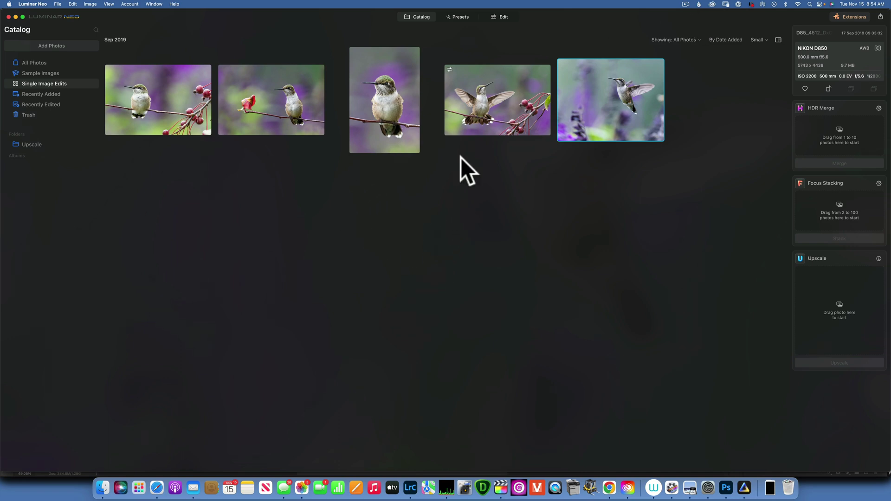
# - Open the spread-wings hummingbird photo large and zoom in on its eye
pyautogui.click(497, 90)
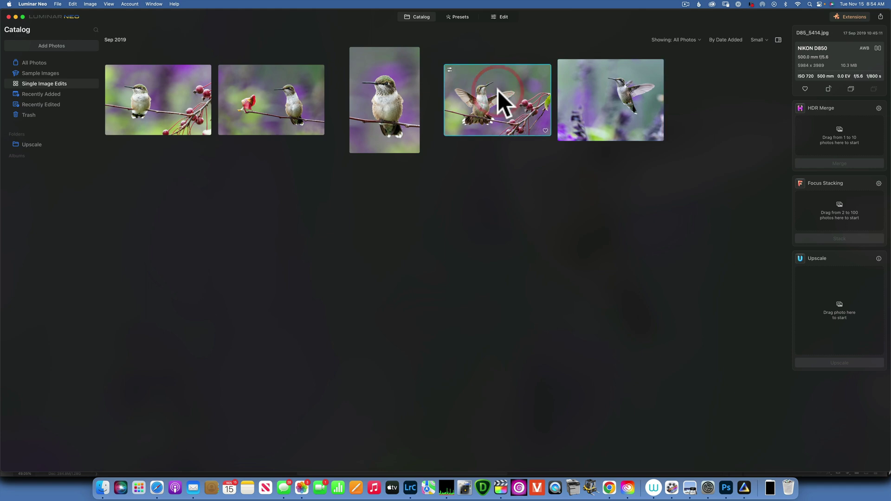
pyautogui.doubleClick(498, 90)
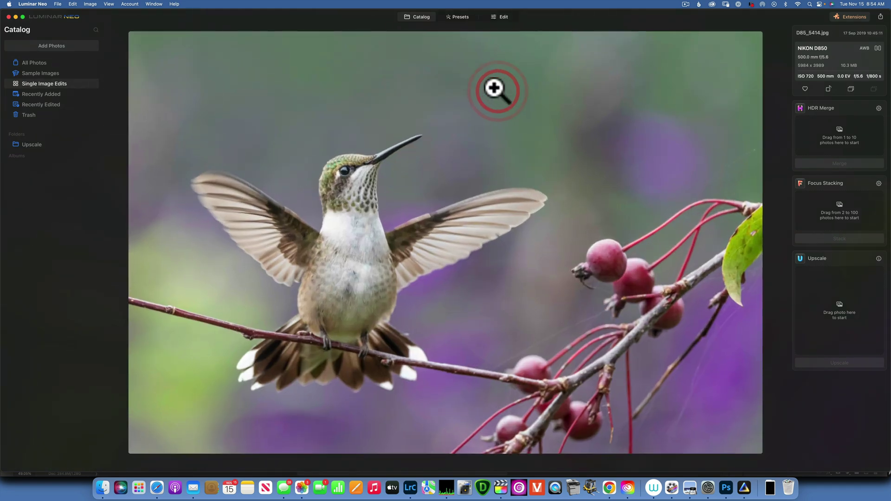
pyautogui.click(419, 18)
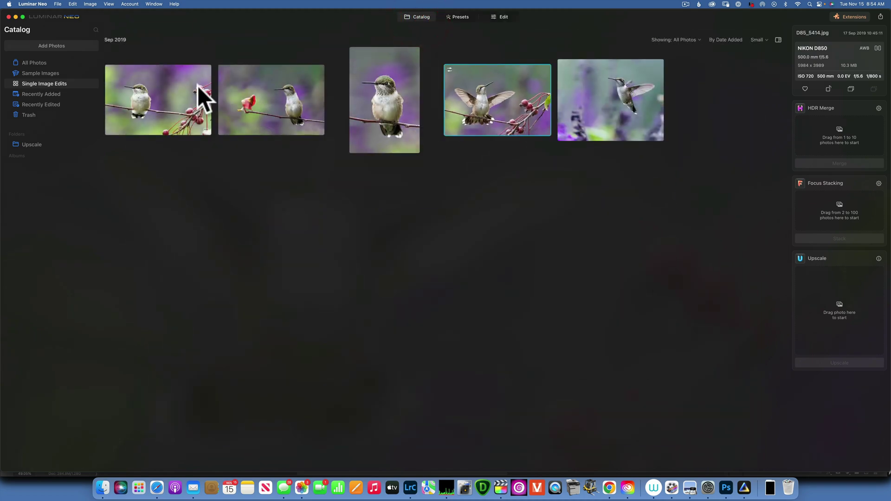
pyautogui.doubleClick(485, 108)
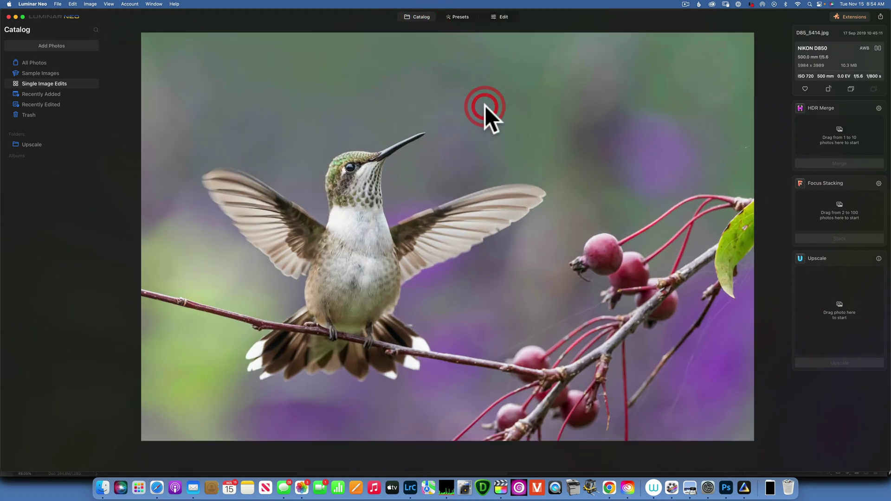
pyautogui.click(343, 170)
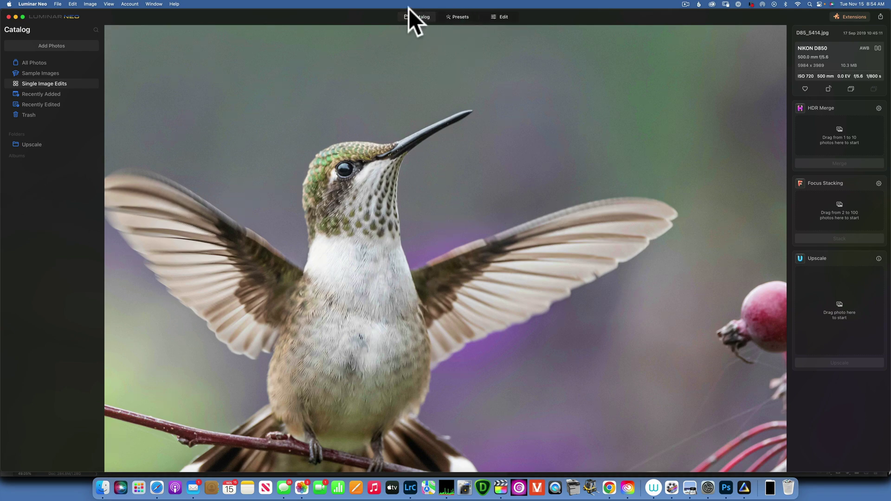
pyautogui.click(420, 17)
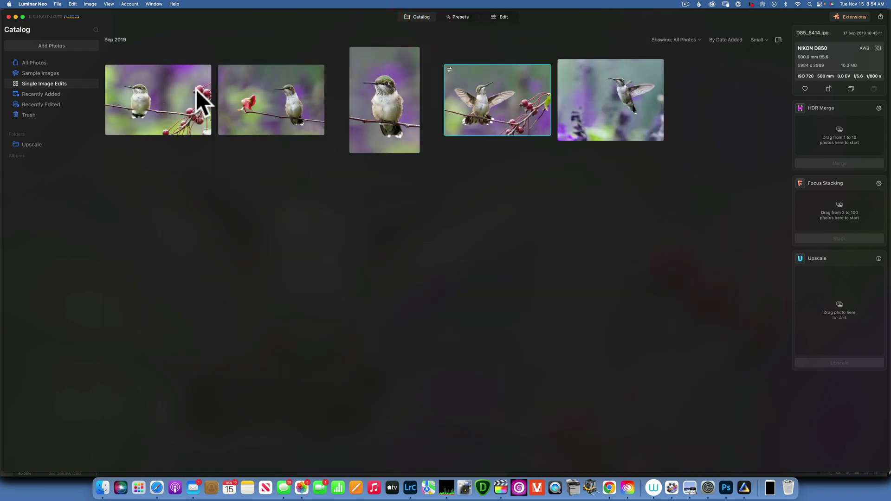
# - Zoom in on the eyes of the hovering and upright perched hummingbird photos
pyautogui.doubleClick(625, 95)
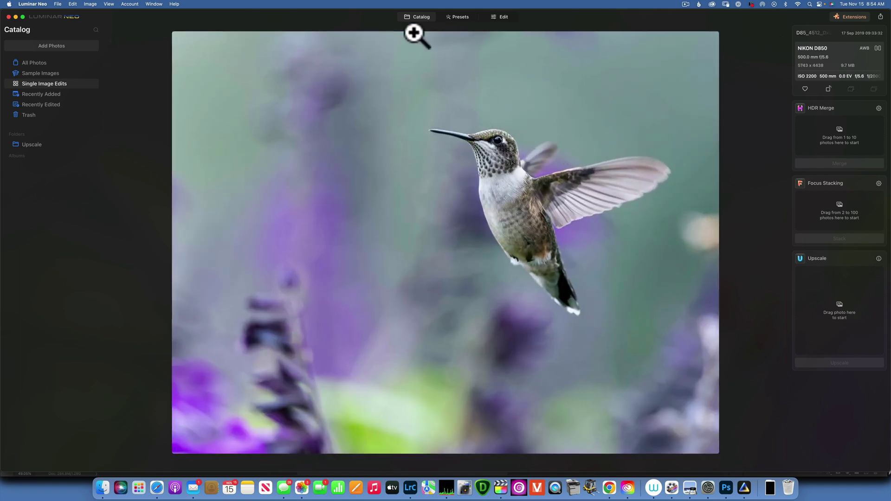
pyautogui.click(499, 158)
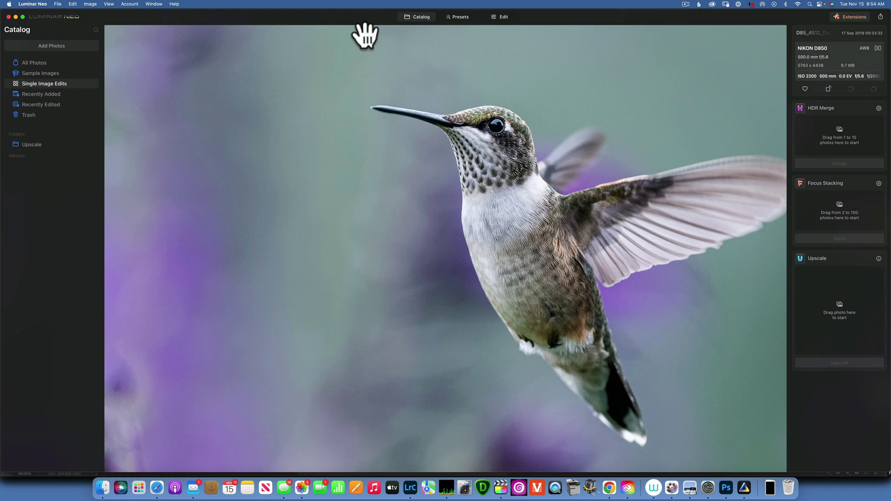
pyautogui.click(425, 18)
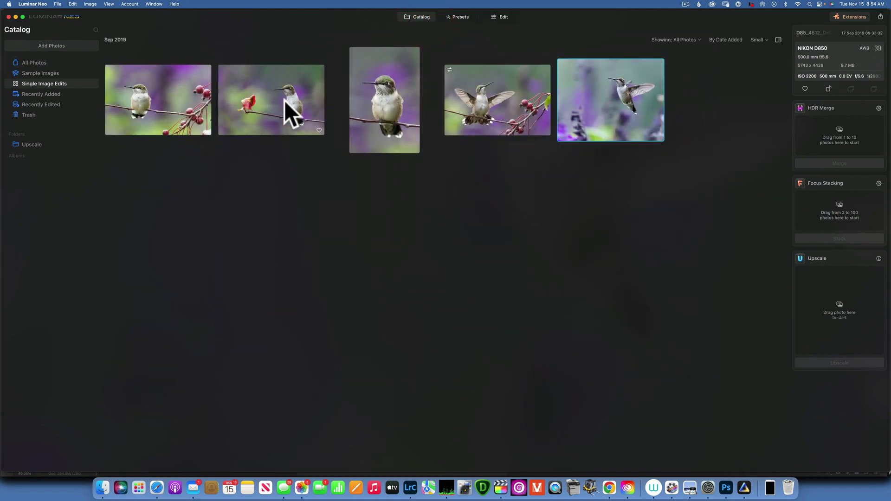
pyautogui.doubleClick(373, 93)
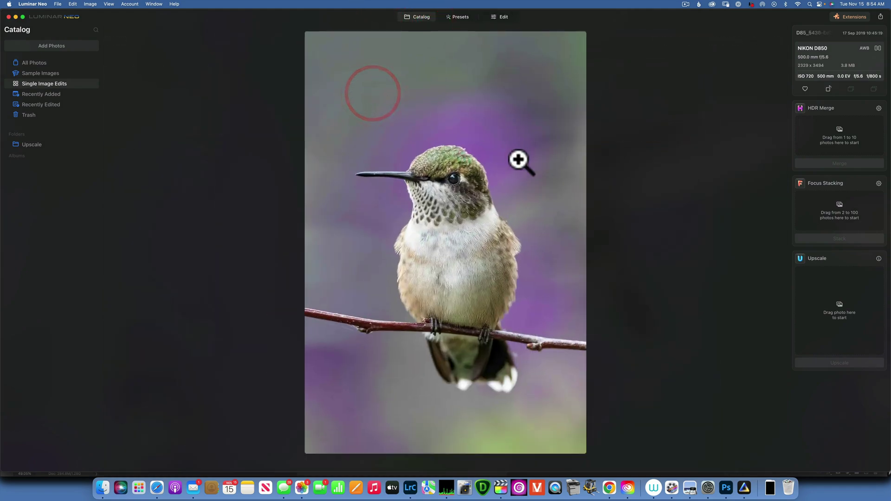
pyautogui.scroll(3, 450, 178)
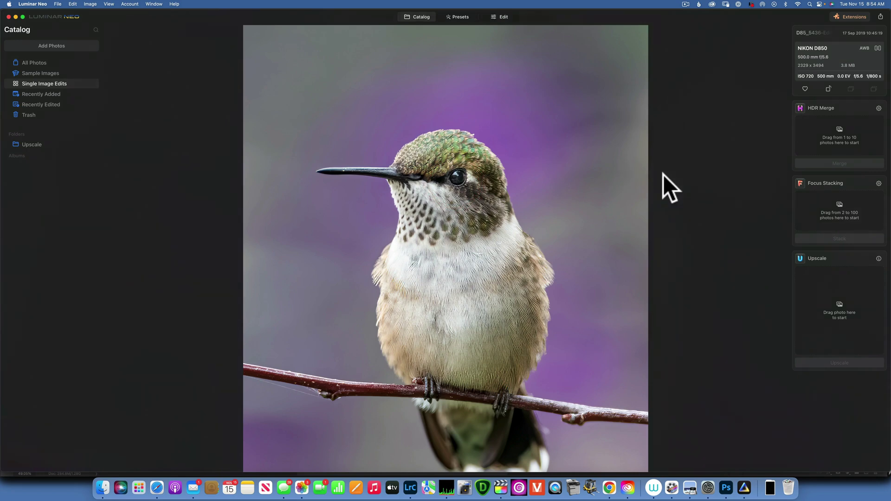
pyautogui.click(419, 17)
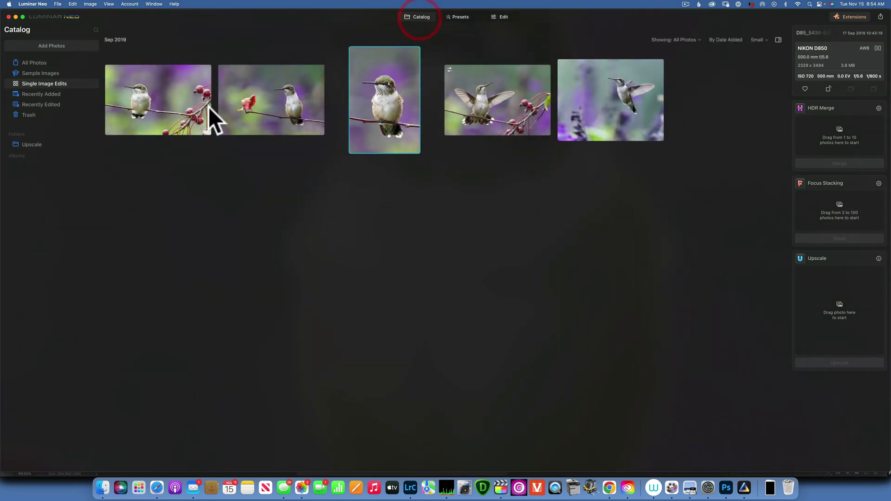
# - Check the first perched hummingbird's eye, then open the spread-wings photo large
pyautogui.doubleClick(149, 93)
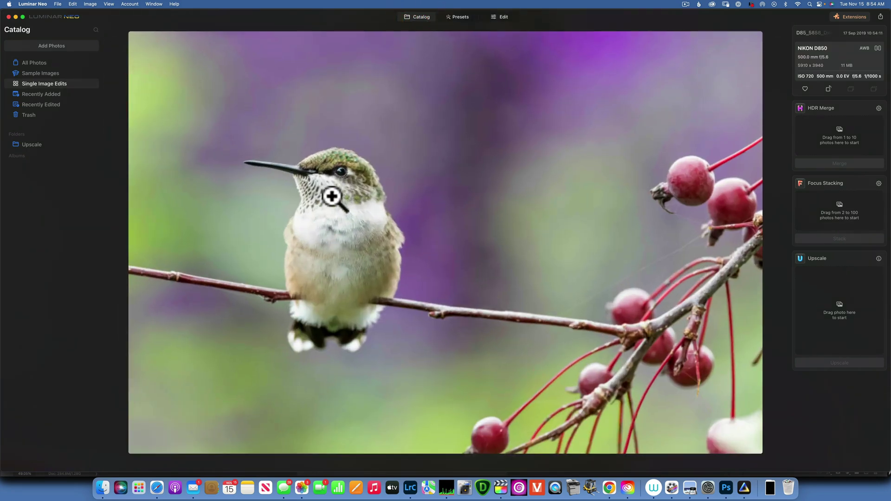
pyautogui.click(340, 169)
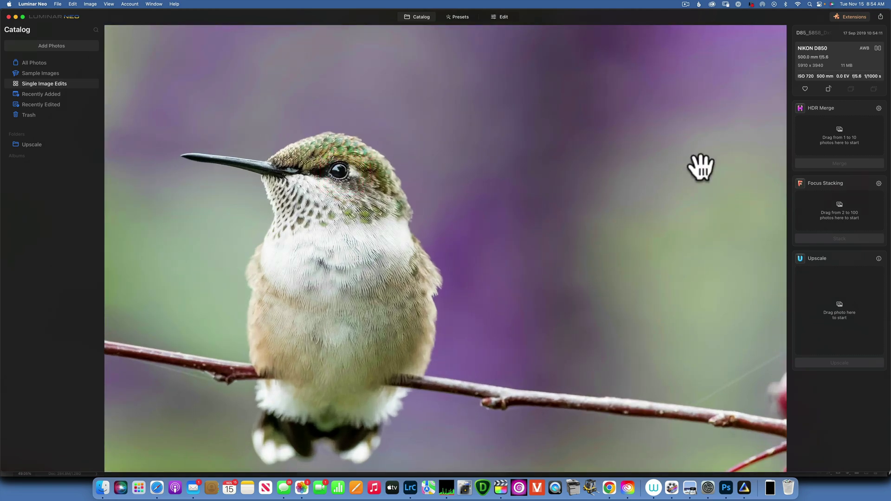
pyautogui.click(421, 16)
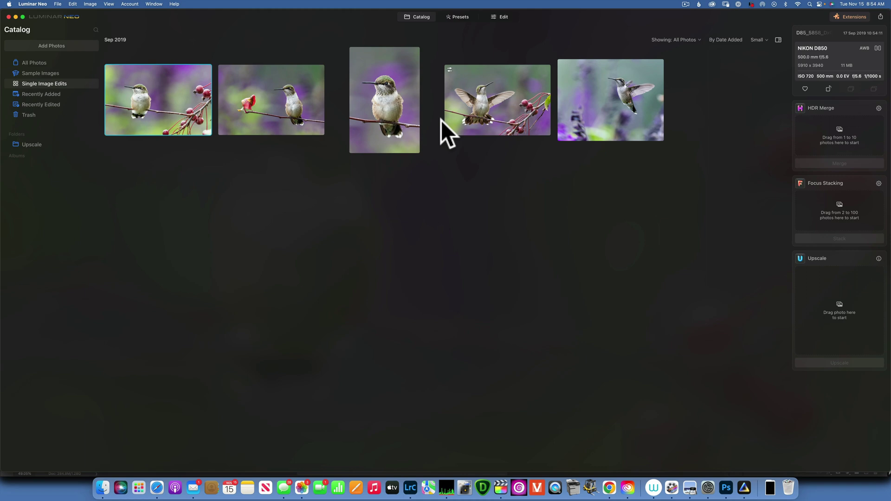
pyautogui.doubleClick(490, 88)
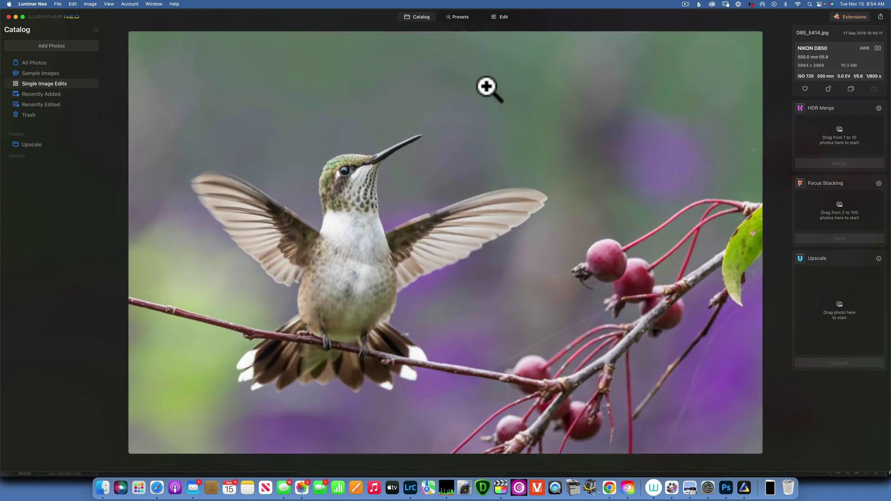
# - In Edit, expand Supersharp and view the bird's head at 100% zoom
pyautogui.click(503, 17)
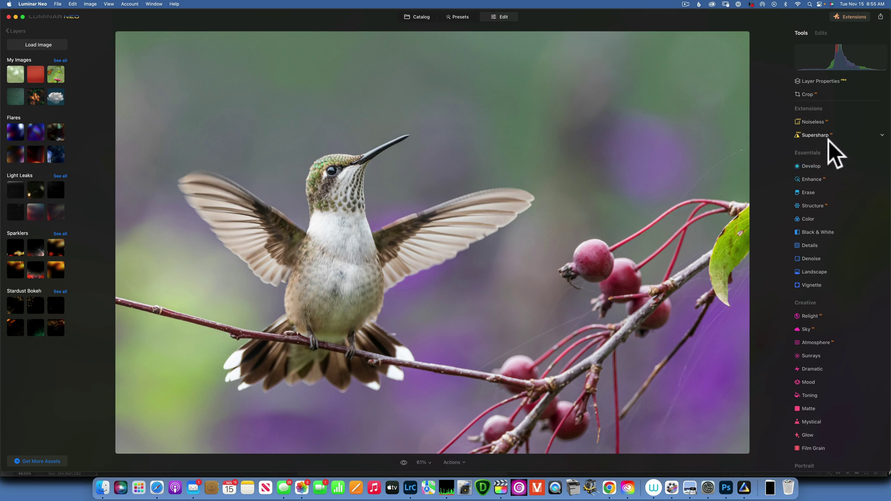
pyautogui.click(817, 135)
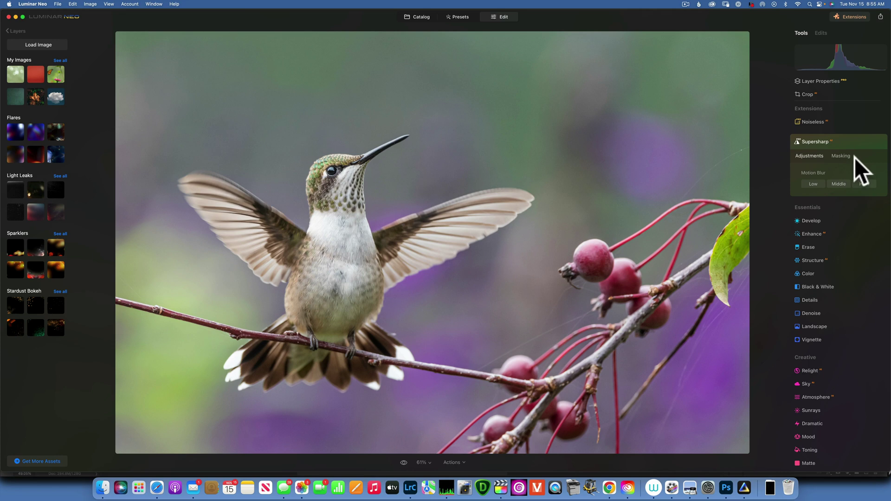
pyautogui.click(428, 463)
pyautogui.click(433, 417)
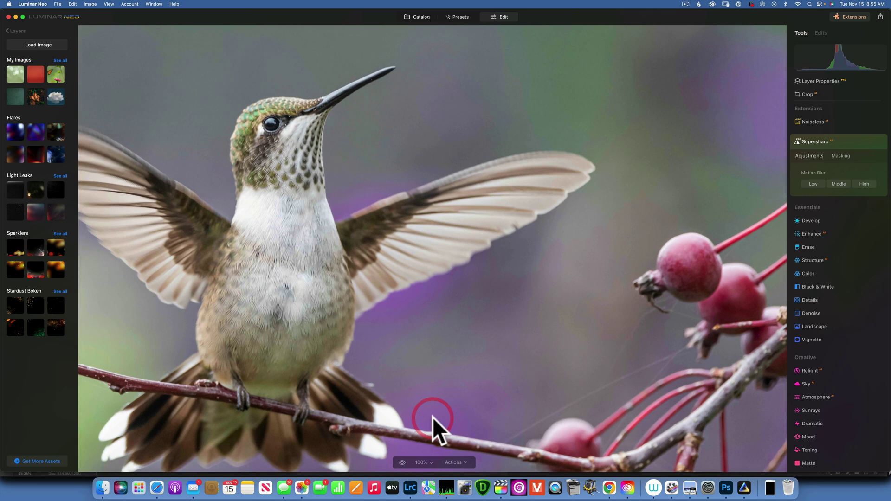
pyautogui.moveTo(269, 148); pyautogui.dragTo(409, 176)
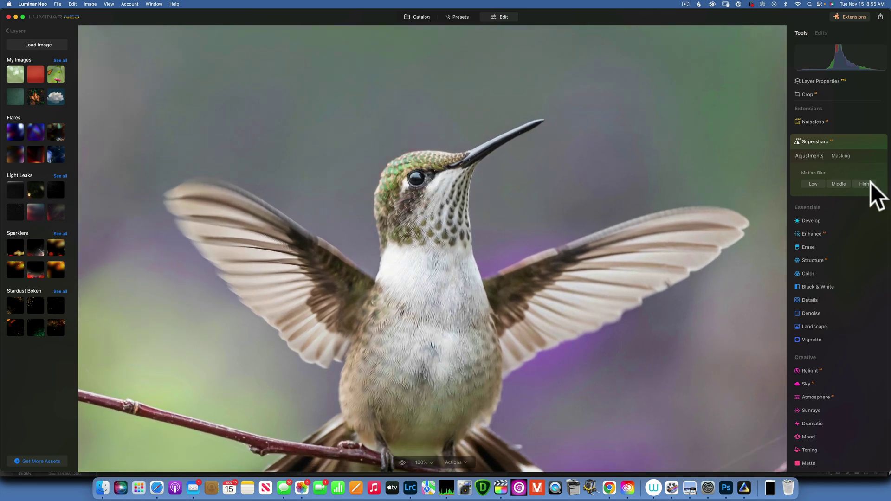
# - Apply Supersharp's Low Motion Blur strength to the spread-wings photo
pyautogui.click(811, 183)
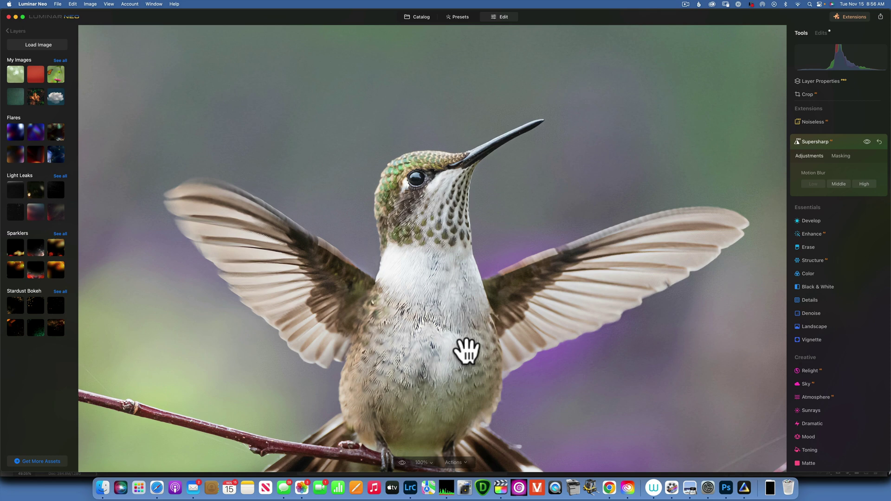
# - Toggle between the sharpened and unsharpened photo to compare the Low sharpening
pyautogui.click(402, 462)
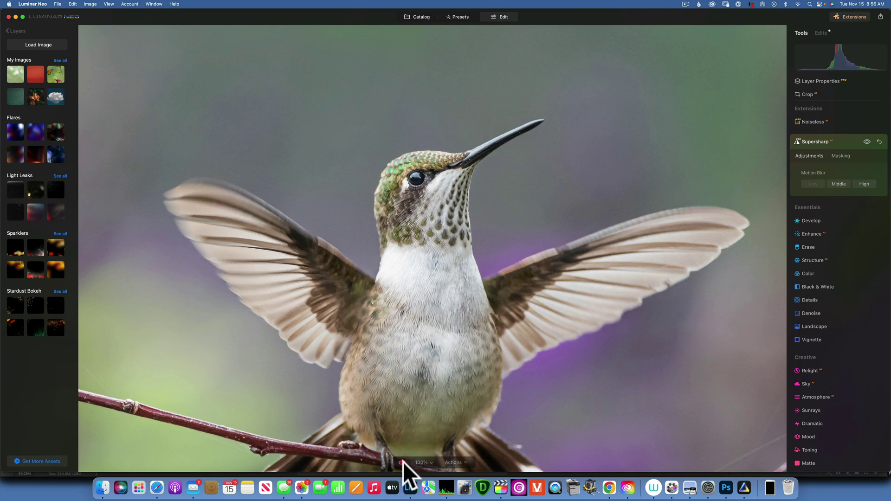
pyautogui.click(401, 462)
pyautogui.click(401, 462)
pyautogui.click(403, 462)
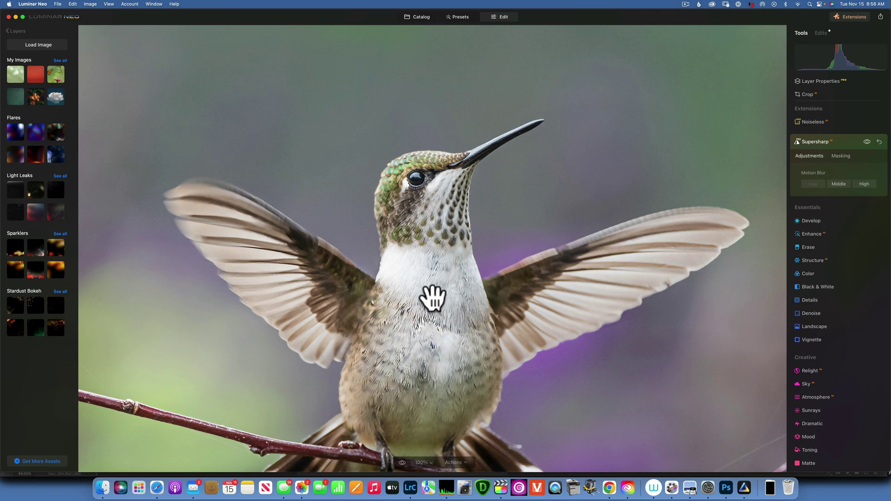
pyautogui.click(403, 462)
pyautogui.click(402, 461)
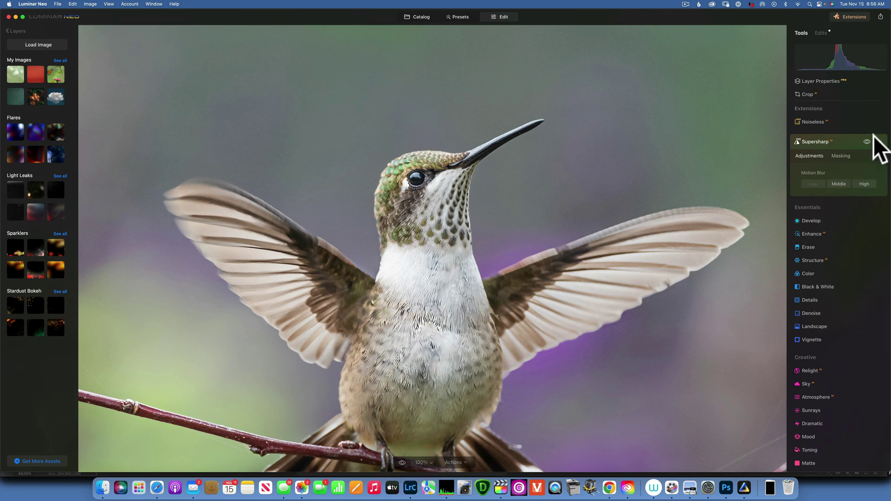
# - Paint a trial Supersharp brush mask over the eye, preview it, then reset it
pyautogui.click(841, 156)
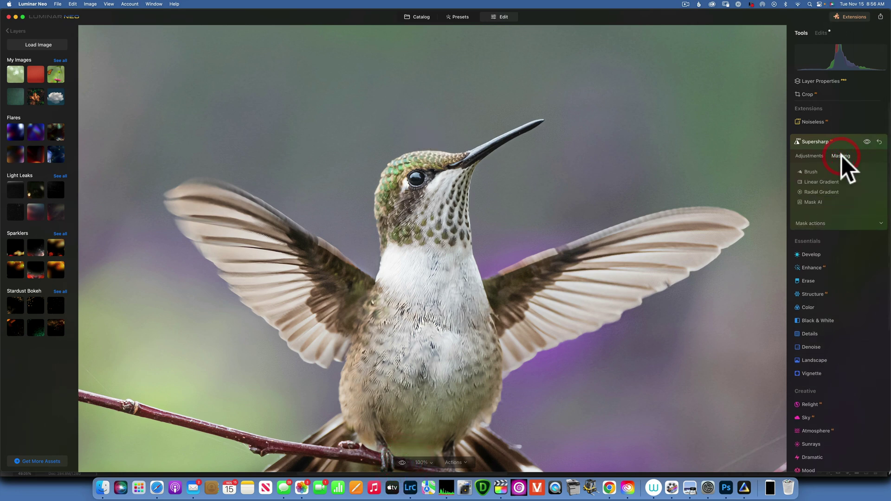
pyautogui.click(807, 185)
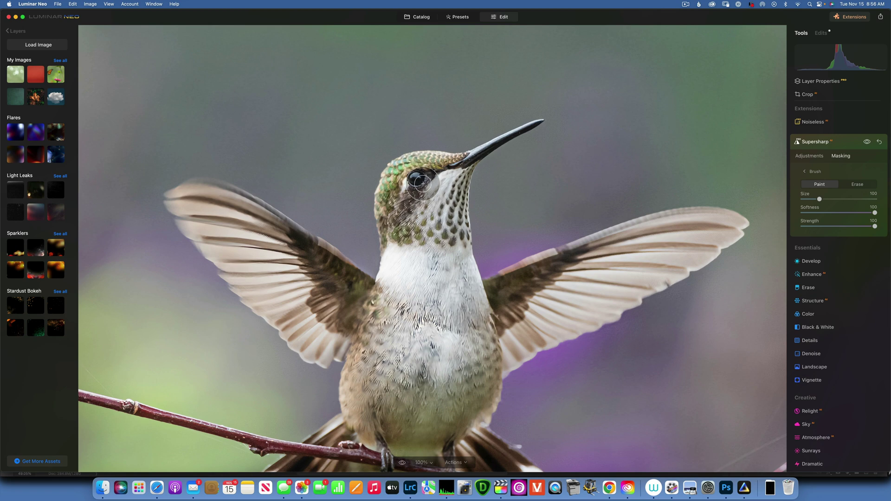
pyautogui.moveTo(416, 174); pyautogui.dragTo(415, 182)
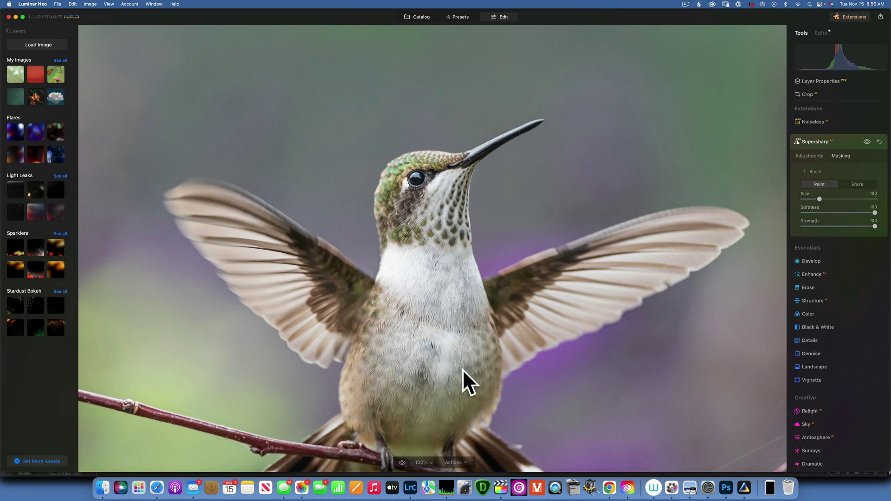
pyautogui.click(399, 462)
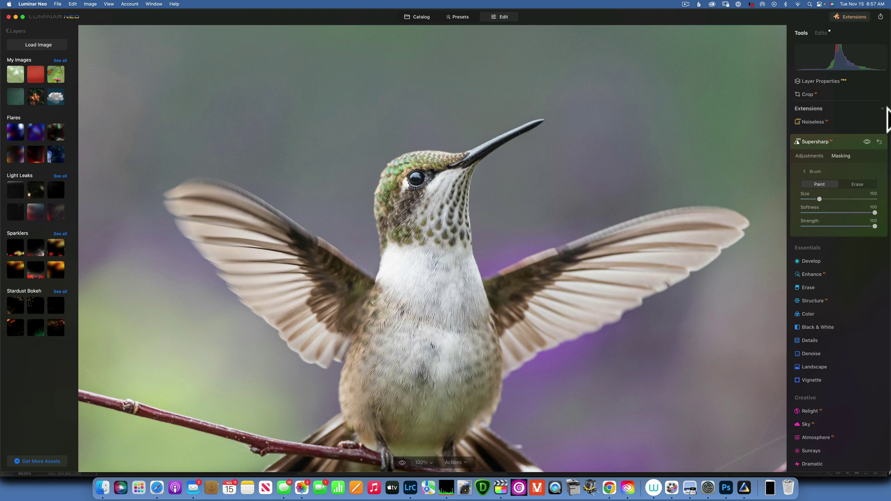
pyautogui.click(880, 141)
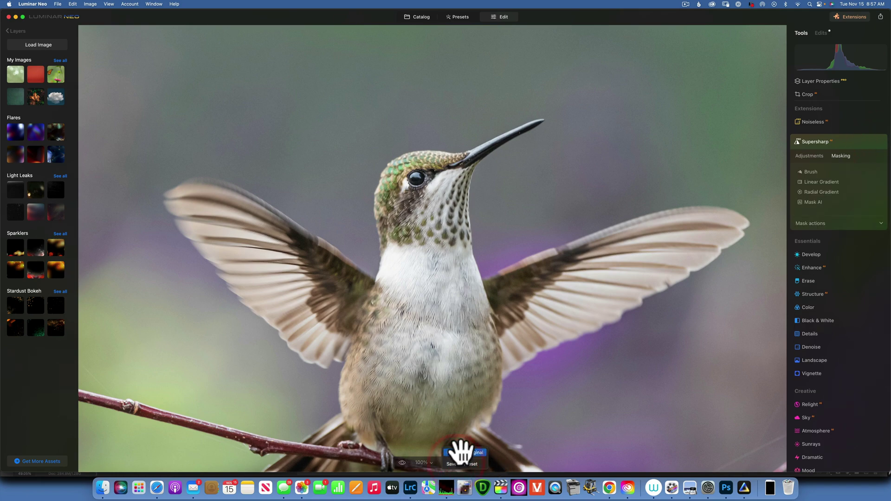
# - Fit the photo to the window and apply Supersharp's Middle Motion Blur strength
pyautogui.click(457, 449)
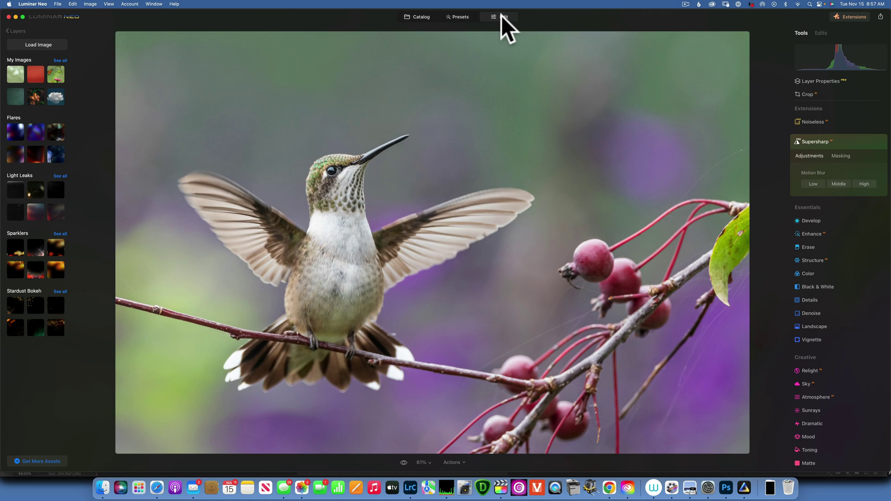
pyautogui.click(840, 184)
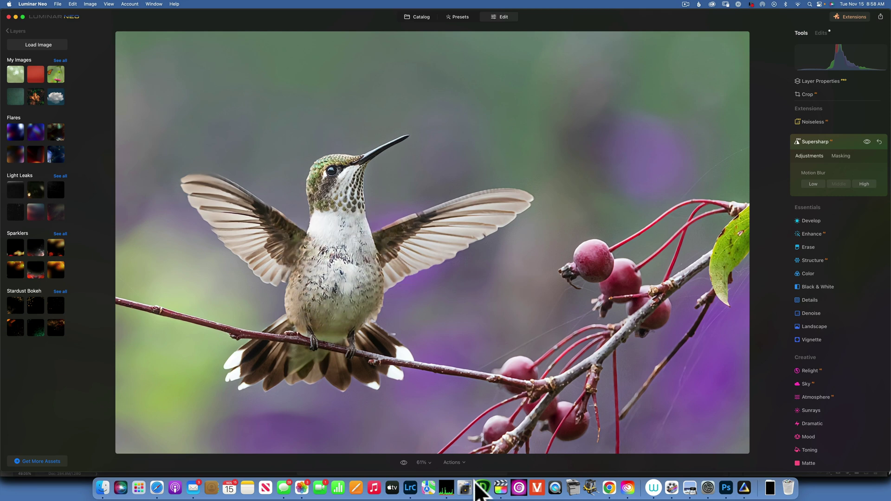
# - View the hummingbird's head at 100% and compare the Middle sharpening against the original
pyautogui.click(404, 462)
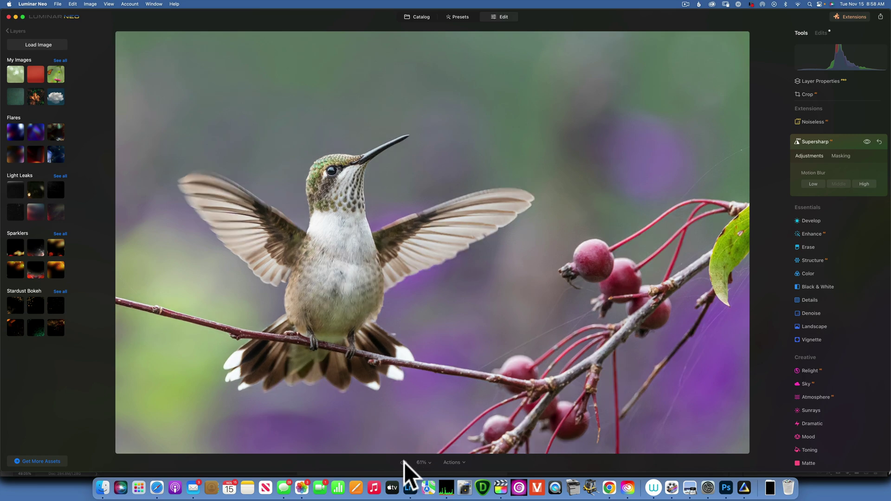
pyautogui.click(405, 462)
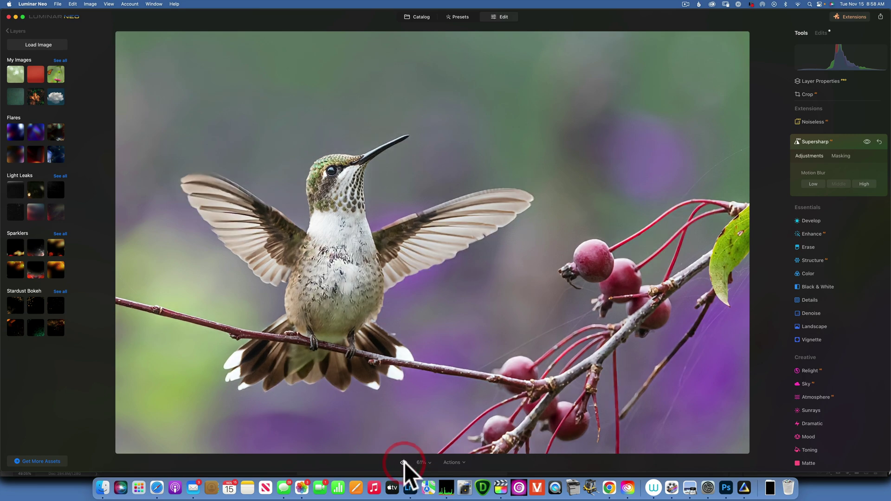
pyautogui.click(430, 462)
pyautogui.click(433, 419)
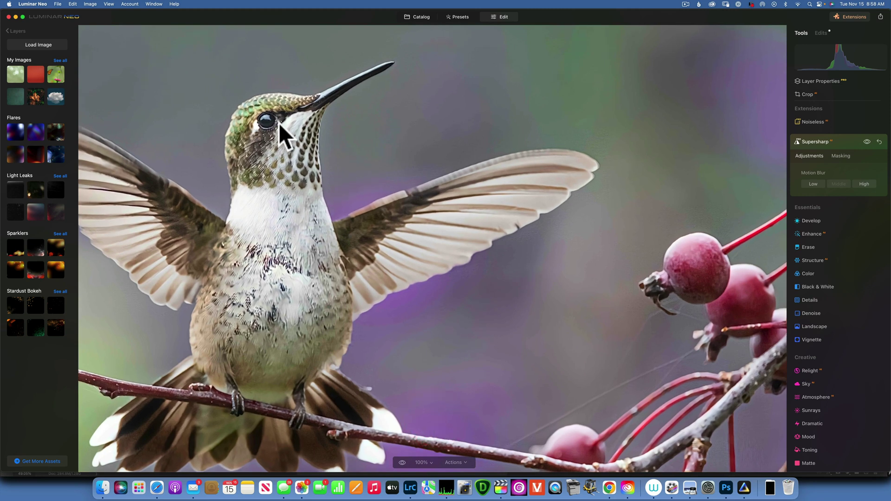
pyautogui.moveTo(280, 124); pyautogui.dragTo(391, 177)
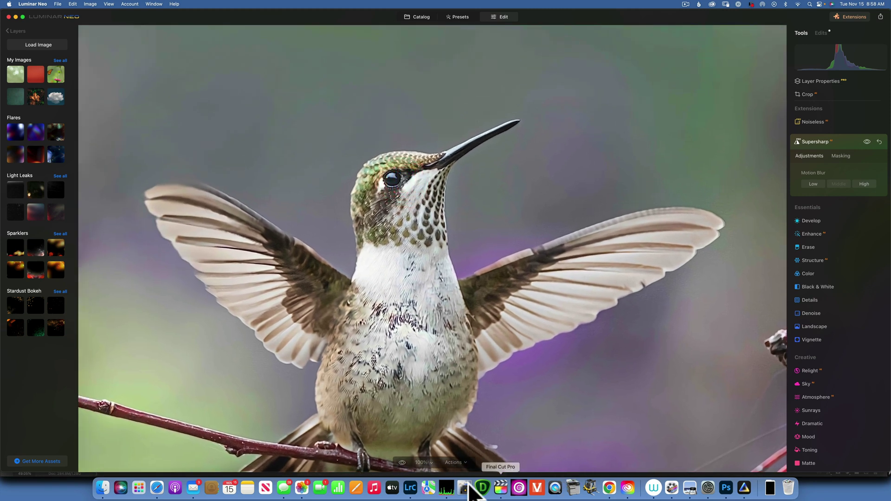
pyautogui.click(400, 461)
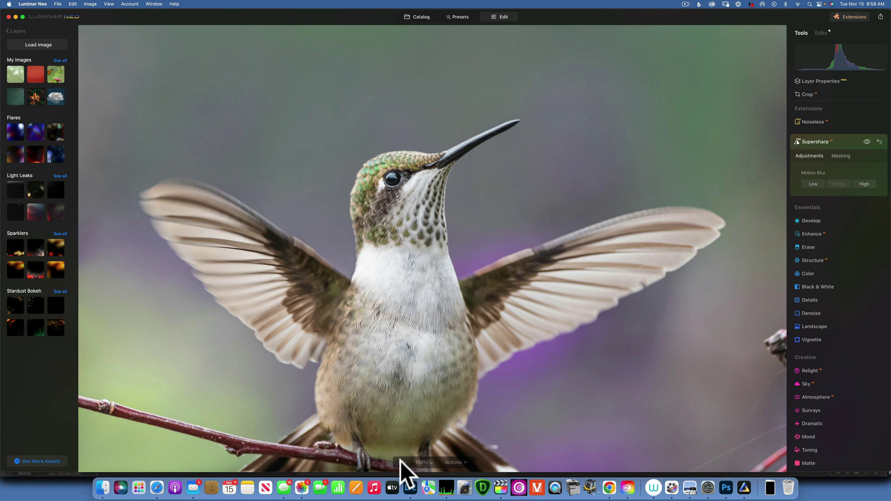
pyautogui.click(400, 461)
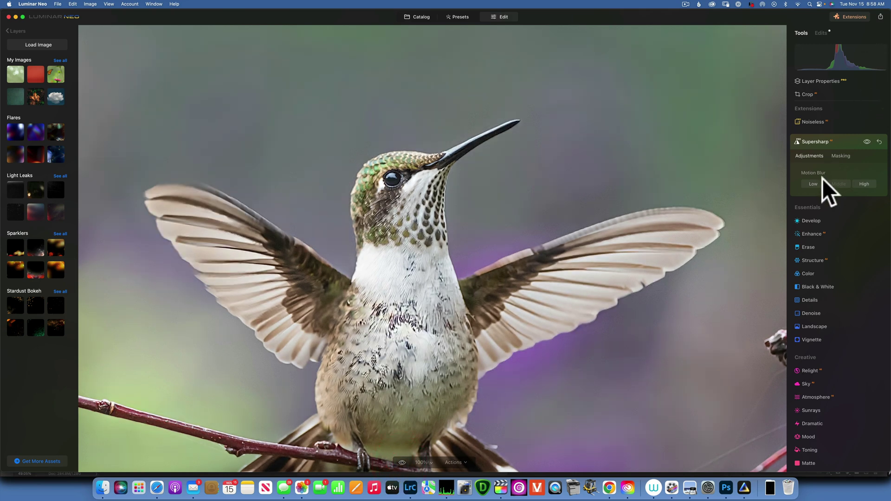
# - Restrict Supersharp to the bird's head with a brush mask and compare
pyautogui.click(840, 155)
pyautogui.click(807, 179)
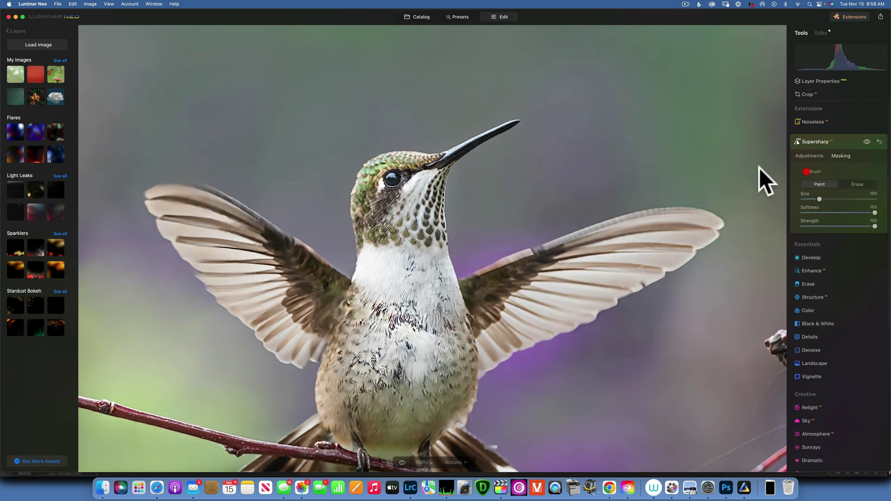
pyautogui.moveTo(388, 176)
pyautogui.mouseDown()
pyautogui.moveTo(393, 186)
pyautogui.moveTo(408, 167)
pyautogui.mouseUp()
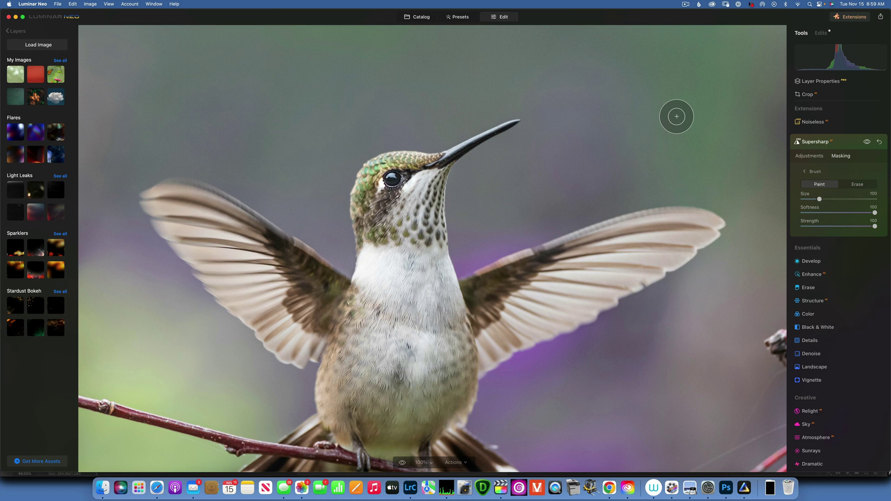
pyautogui.click(402, 460)
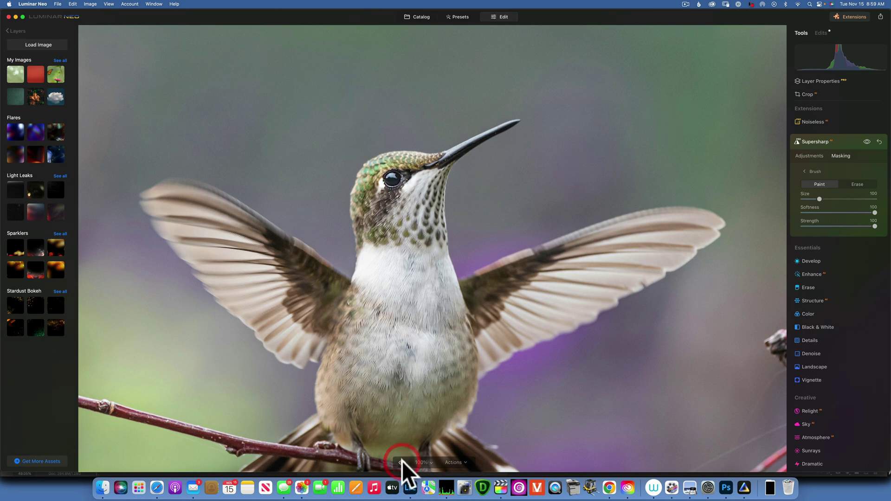
pyautogui.click(402, 461)
# - Revert the photo to its unedited original via Actions
pyautogui.click(458, 462)
pyautogui.click(457, 462)
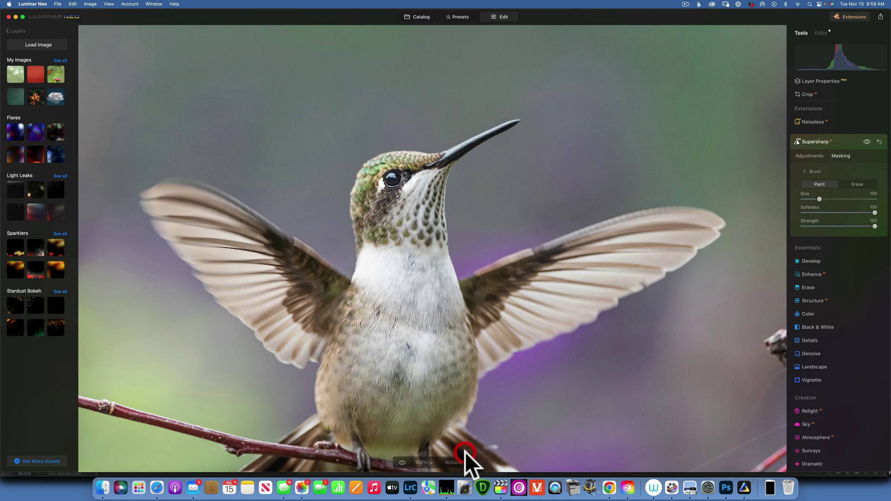
pyautogui.click(464, 453)
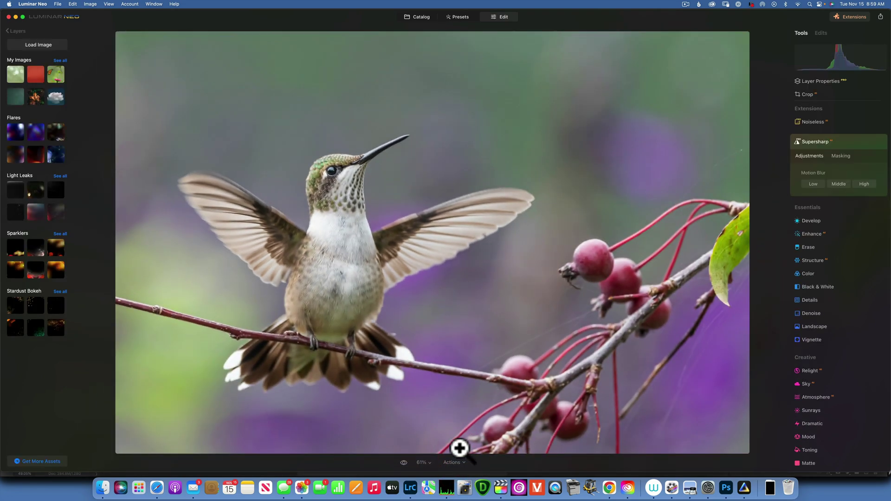
# - Return to the Catalog and open the spread-wings hummingbird photo large
pyautogui.click(421, 18)
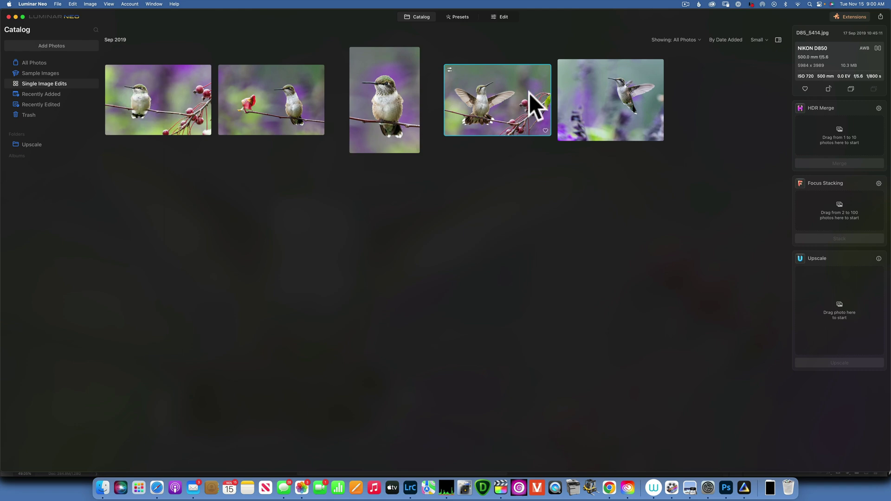
pyautogui.doubleClick(489, 88)
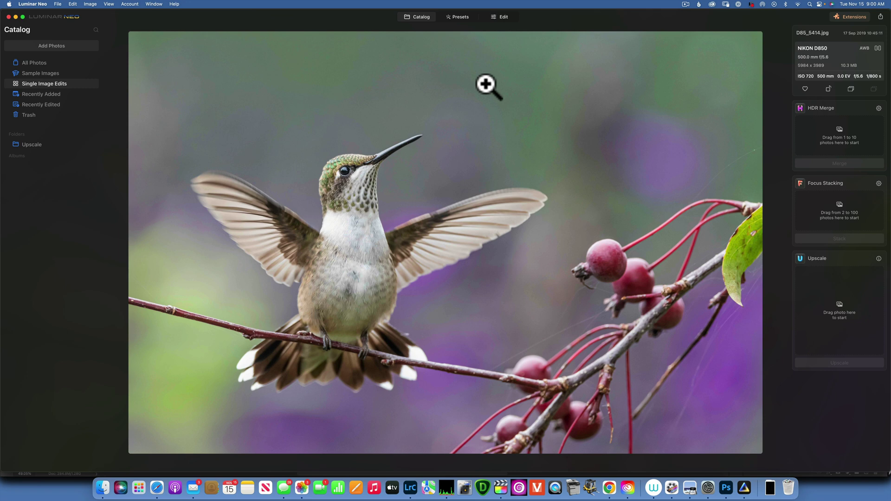
# - Load D85_5858_DxO.jpg from Downloads and add it as a new image layer
pyautogui.click(502, 17)
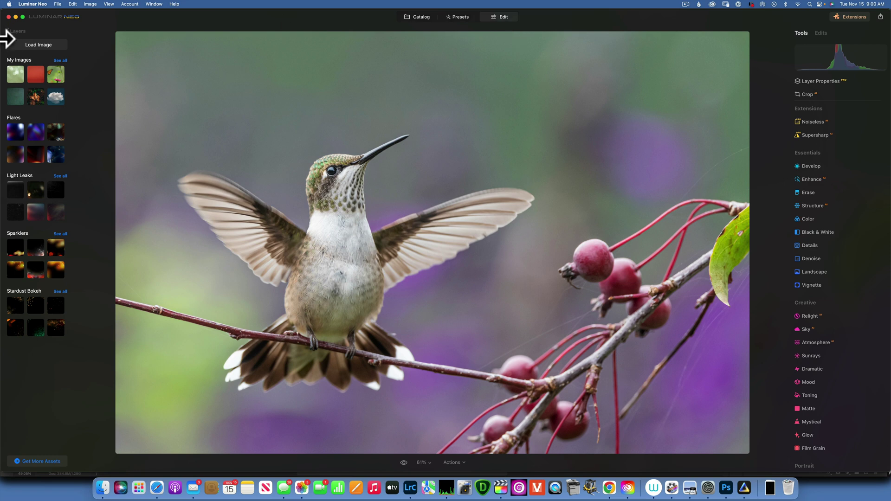
pyautogui.click(44, 44)
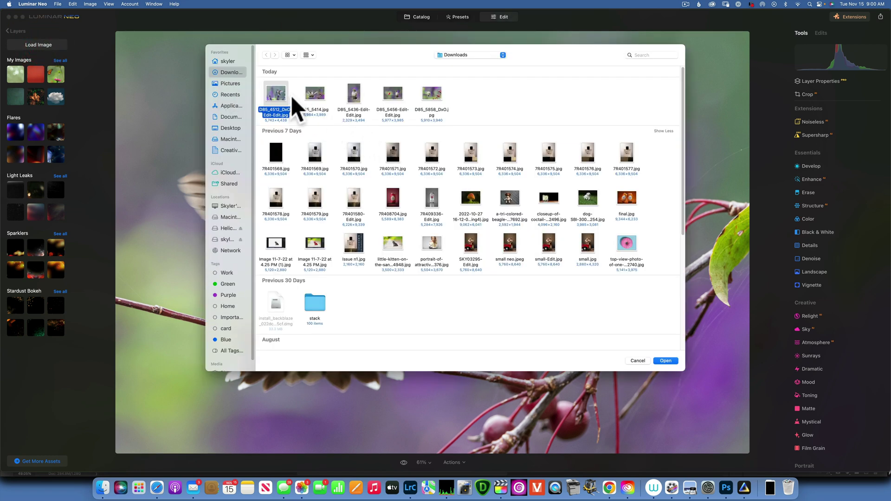
pyautogui.click(430, 94)
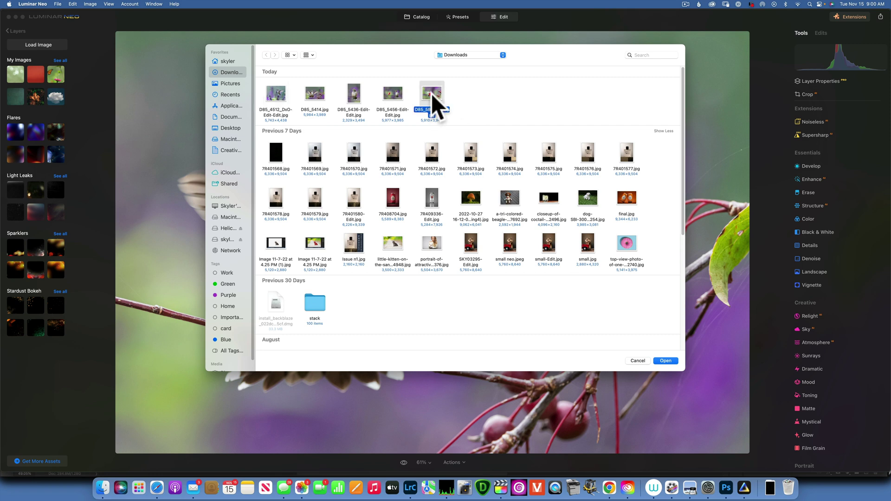
pyautogui.click(430, 93)
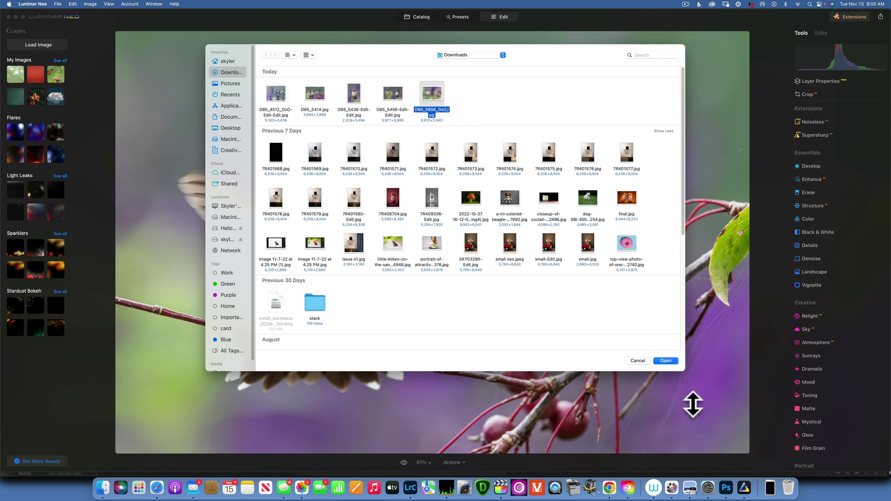
pyautogui.click(666, 361)
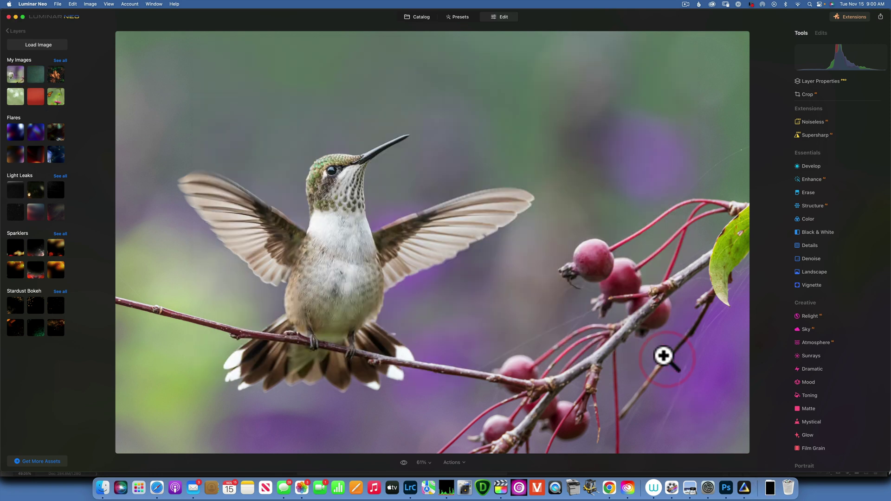
pyautogui.click(16, 72)
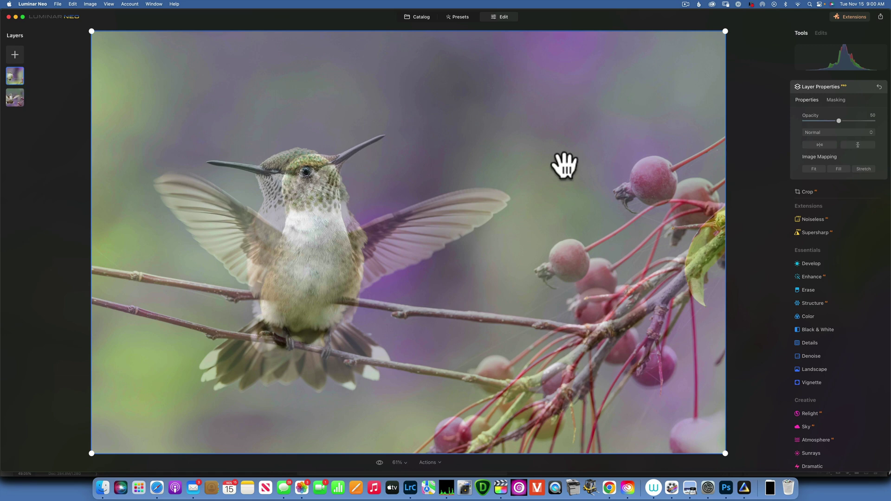
# - Set the perched-hummingbird layer to 100% opacity and shift it right and down
pyautogui.moveTo(867, 120); pyautogui.dragTo(883, 131)
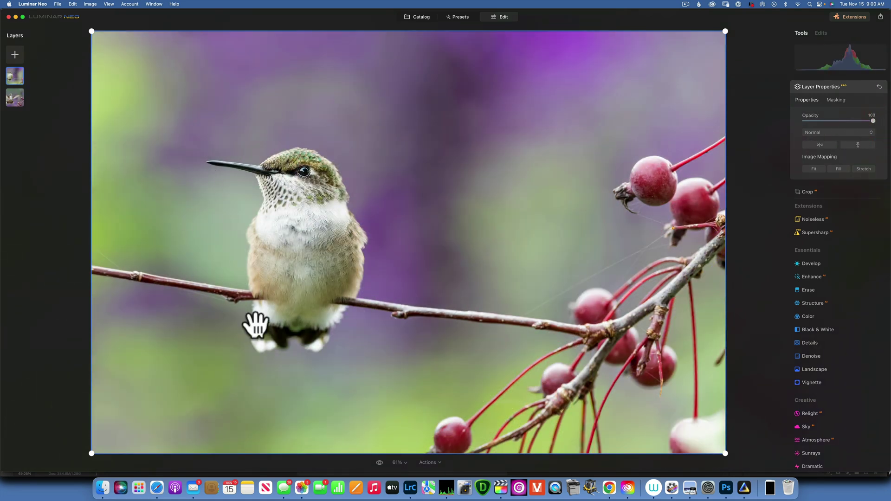
pyautogui.click(399, 462)
pyautogui.click(406, 418)
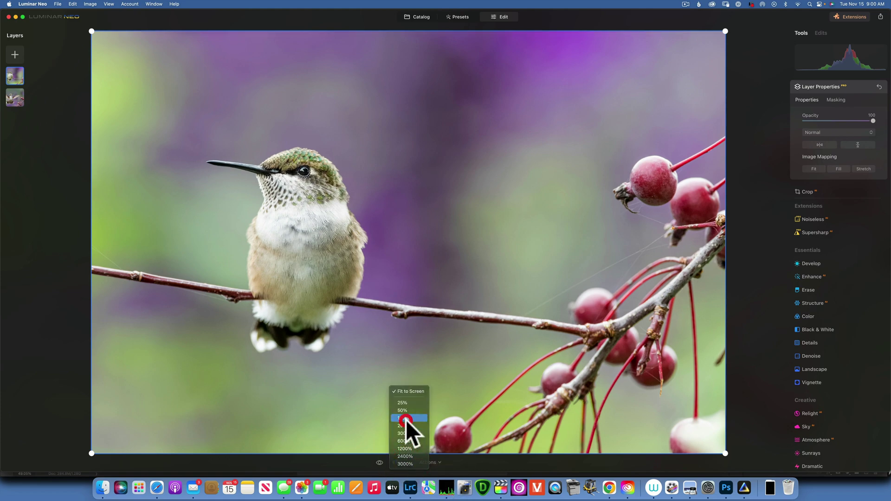
pyautogui.moveTo(281, 162); pyautogui.dragTo(403, 219)
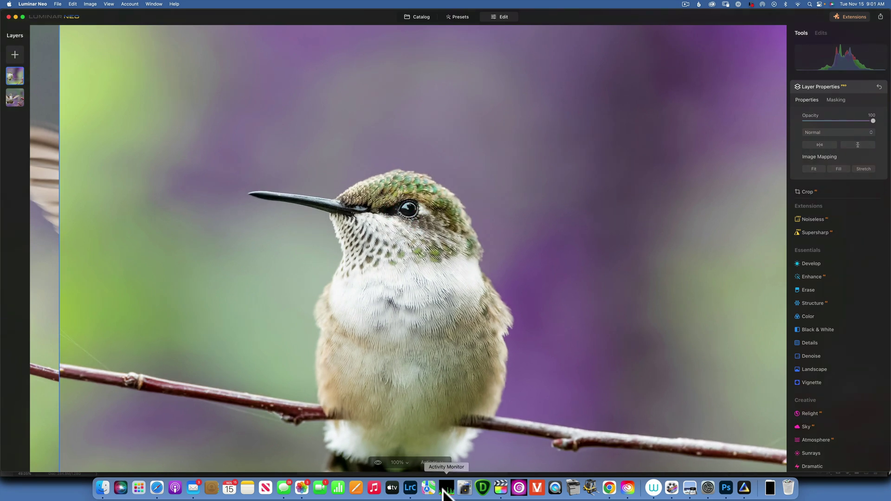
pyautogui.click(406, 462)
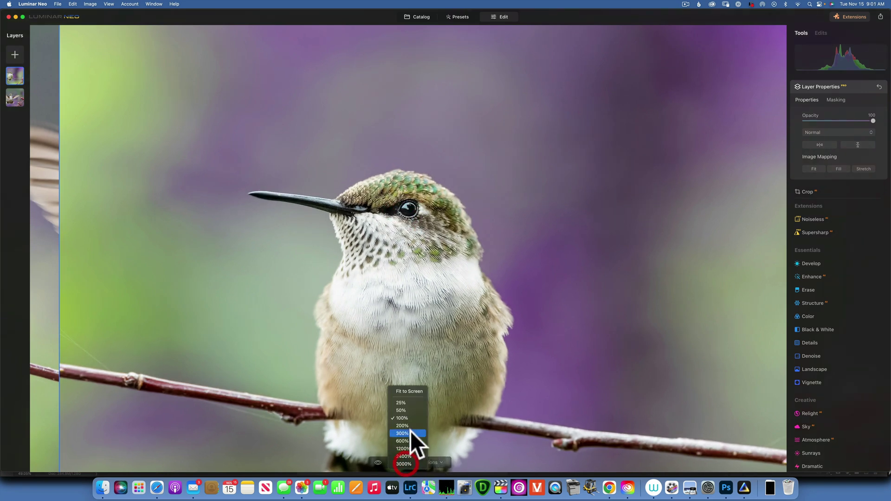
pyautogui.click(405, 389)
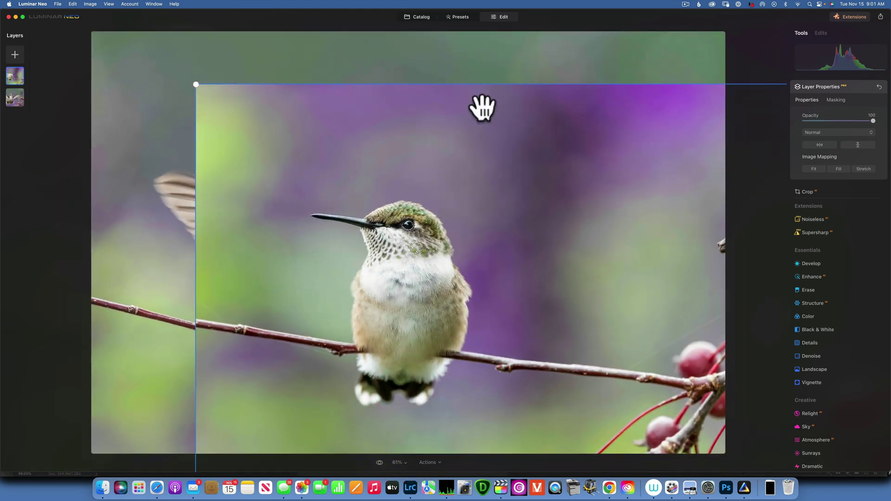
# - Set the top layer to 72% opacity, flip it horizontally, and shrink it over the bird
pyautogui.moveTo(872, 121); pyautogui.dragTo(853, 120)
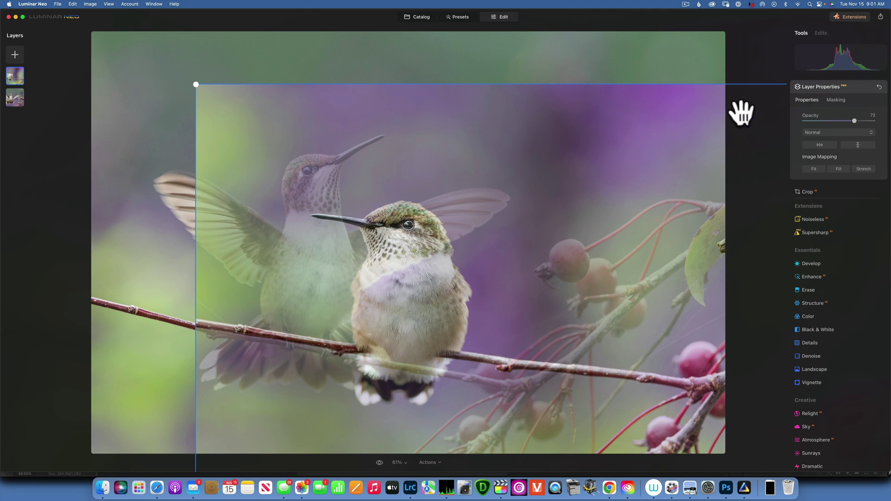
pyautogui.click(821, 145)
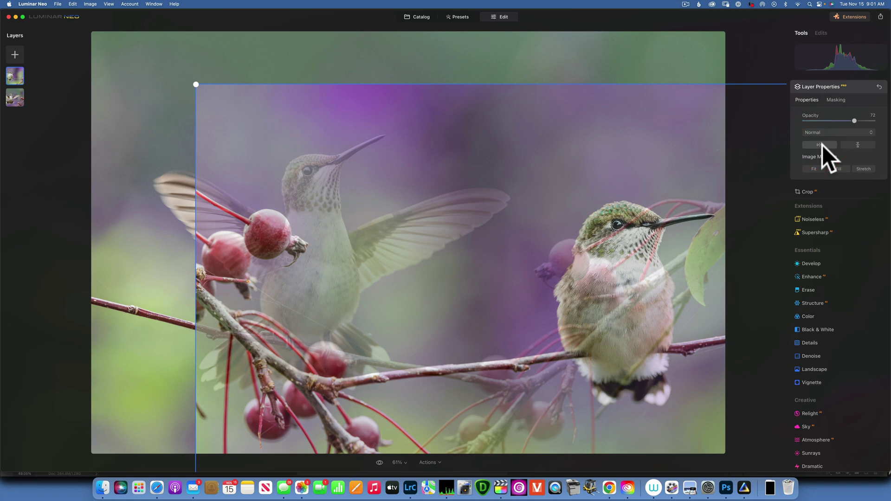
pyautogui.moveTo(615, 244); pyautogui.dragTo(330, 215)
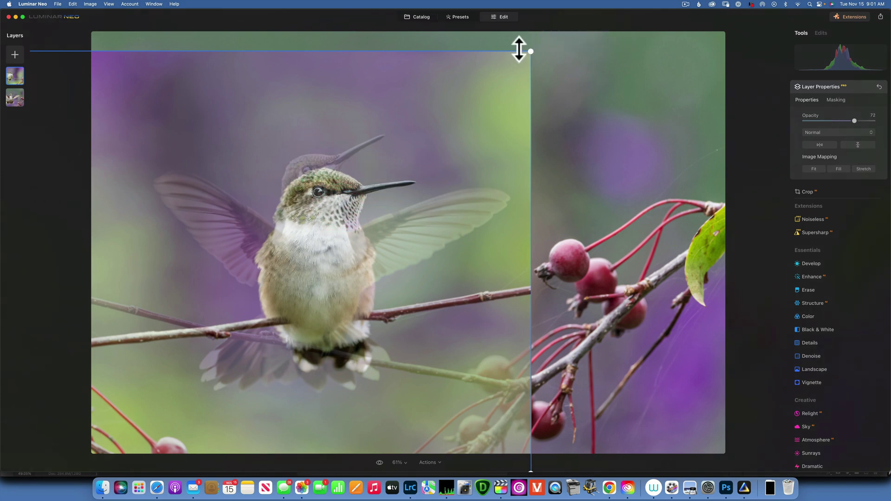
pyautogui.moveTo(531, 50); pyautogui.dragTo(427, 87)
pyautogui.moveTo(294, 233); pyautogui.dragTo(332, 183)
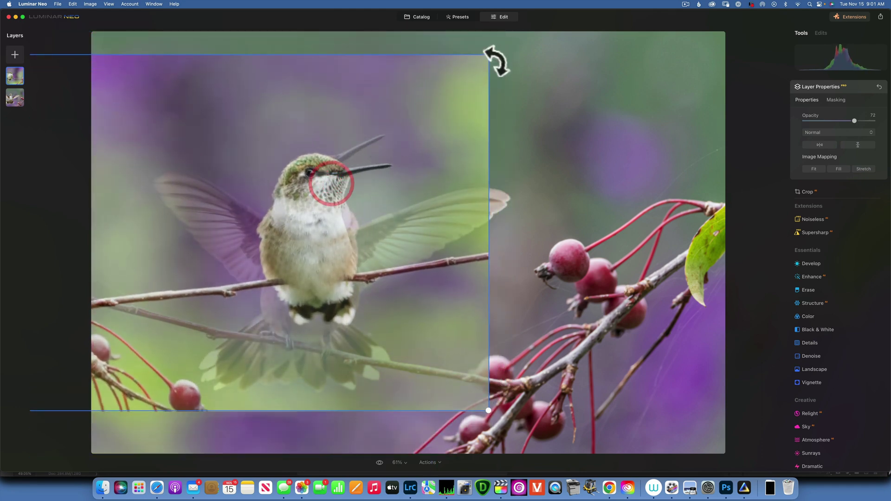
pyautogui.moveTo(488, 54); pyautogui.dragTo(446, 82)
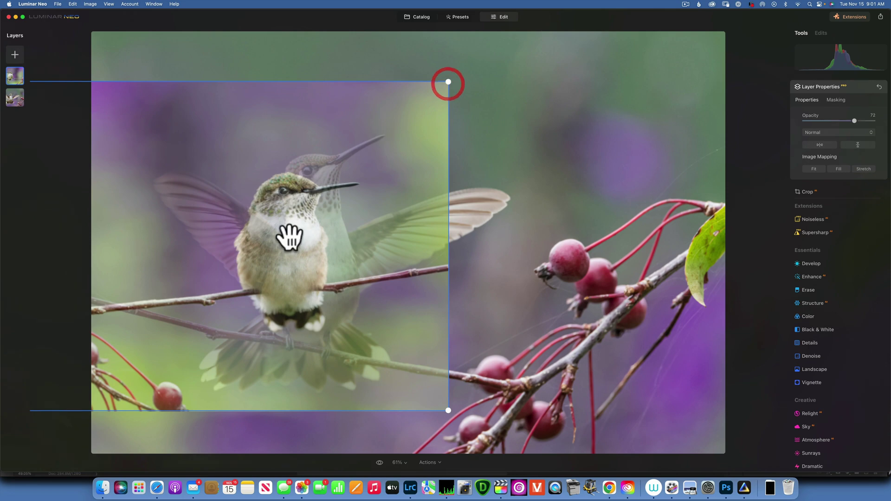
pyautogui.moveTo(290, 235); pyautogui.dragTo(315, 215)
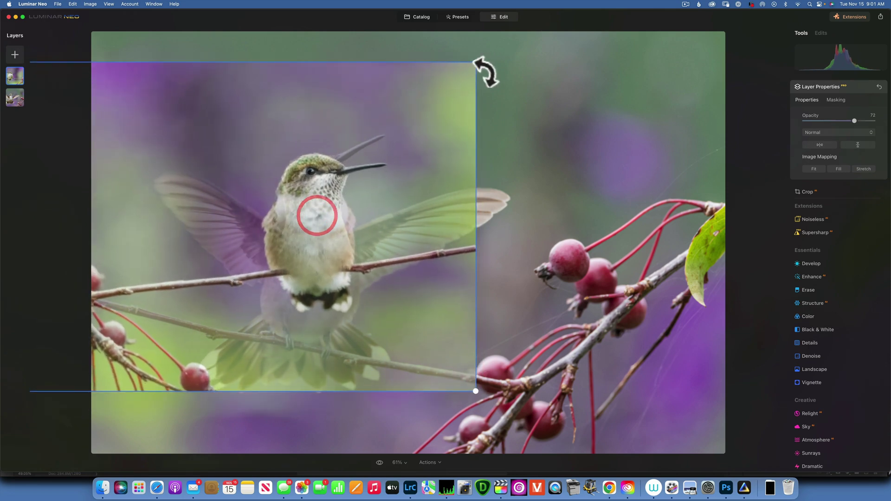
# - Rotate and nudge the layer to align the heads, then lower opacity to 59
pyautogui.moveTo(487, 56); pyautogui.dragTo(441, 20)
pyautogui.moveTo(296, 248); pyautogui.dragTo(264, 284)
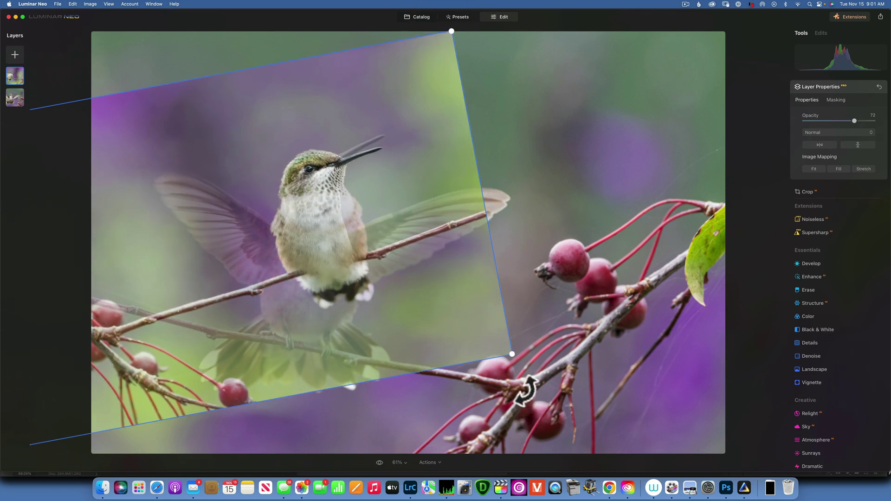
pyautogui.moveTo(523, 362); pyautogui.dragTo(523, 339)
pyautogui.moveTo(322, 199); pyautogui.dragTo(322, 203)
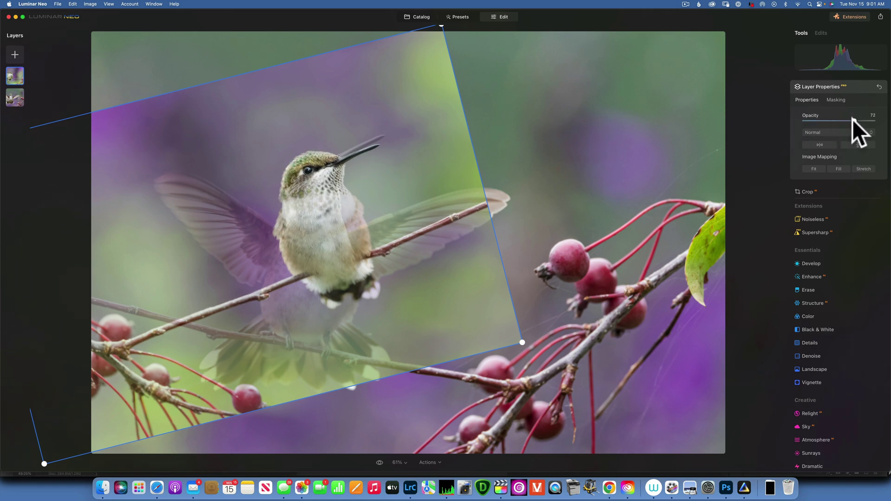
pyautogui.moveTo(854, 119); pyautogui.dragTo(845, 119)
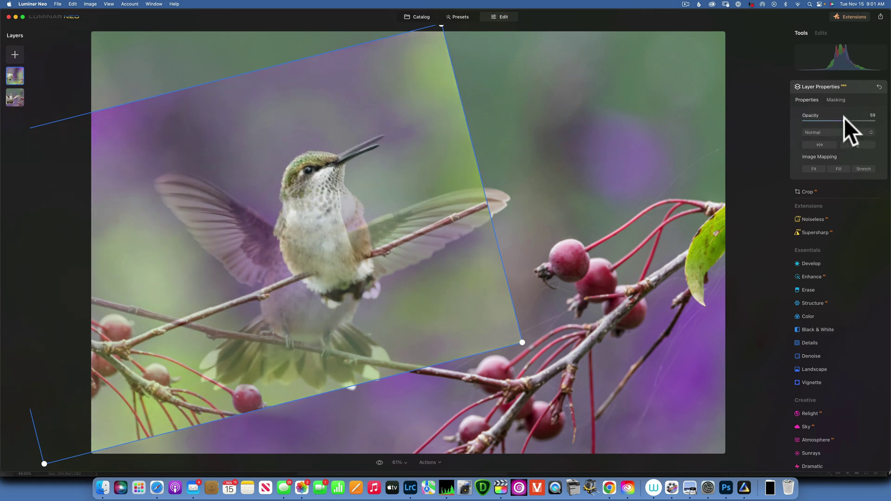
pyautogui.click(335, 176)
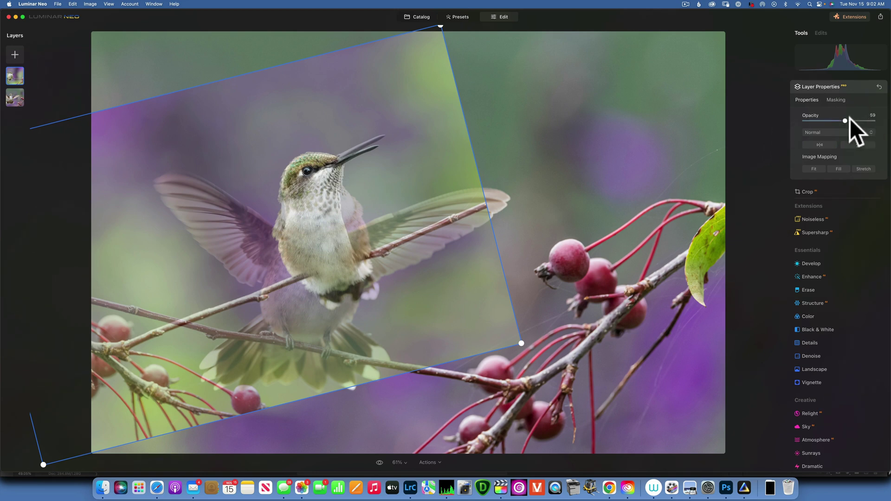
# - Restore the top layer to 100% opacity and zoom the view to 100%
pyautogui.moveTo(845, 121); pyautogui.dragTo(884, 122)
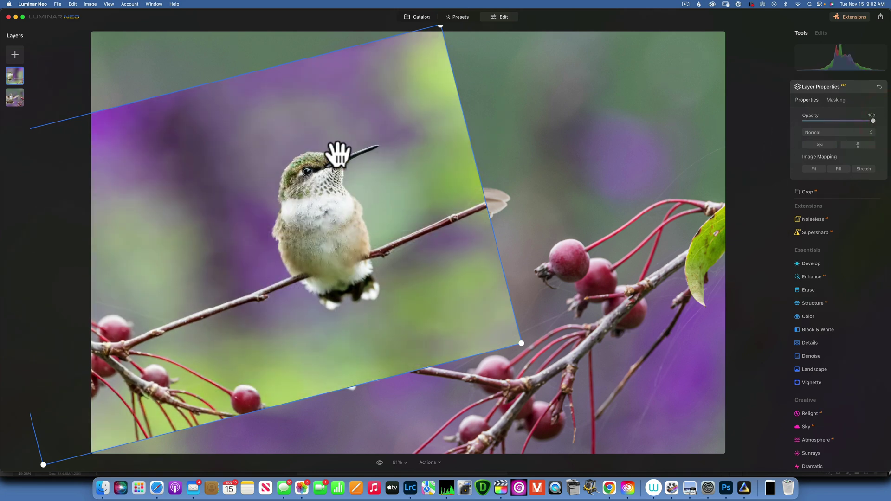
pyautogui.click(398, 463)
pyautogui.click(412, 418)
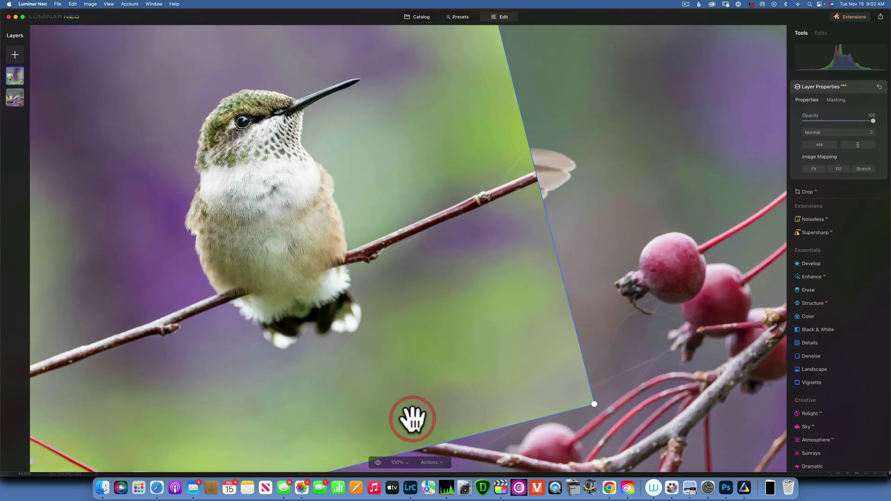
# - Mask the top layer with an inverted, widened radial gradient centred on the bird's eye
pyautogui.click(835, 99)
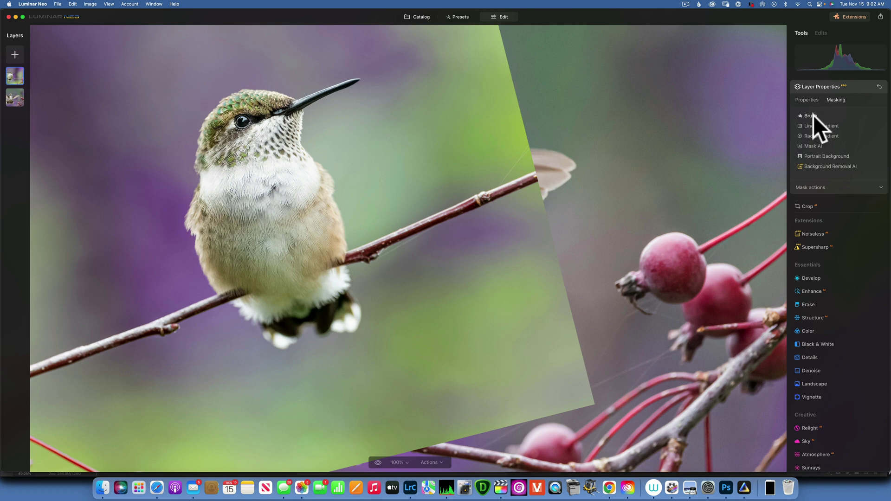
pyautogui.click(820, 136)
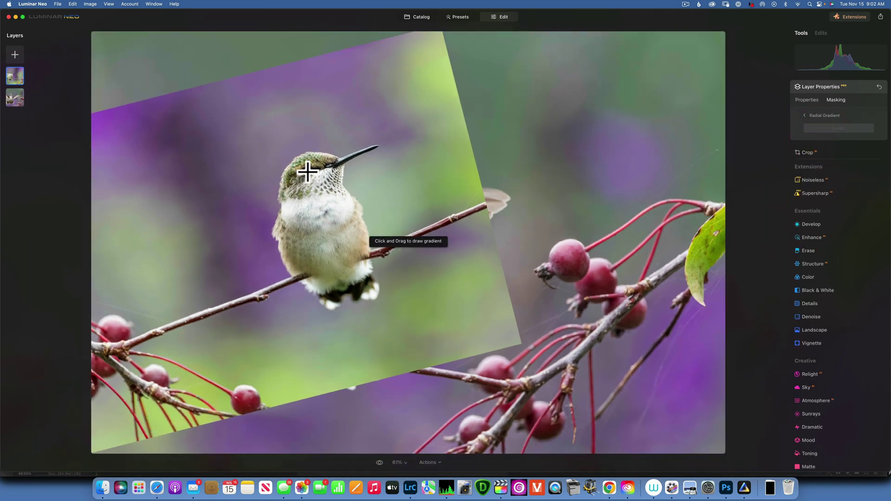
pyautogui.moveTo(307, 171)
pyautogui.mouseDown()
pyautogui.moveTo(321, 179)
pyautogui.moveTo(308, 174)
pyautogui.mouseUp()
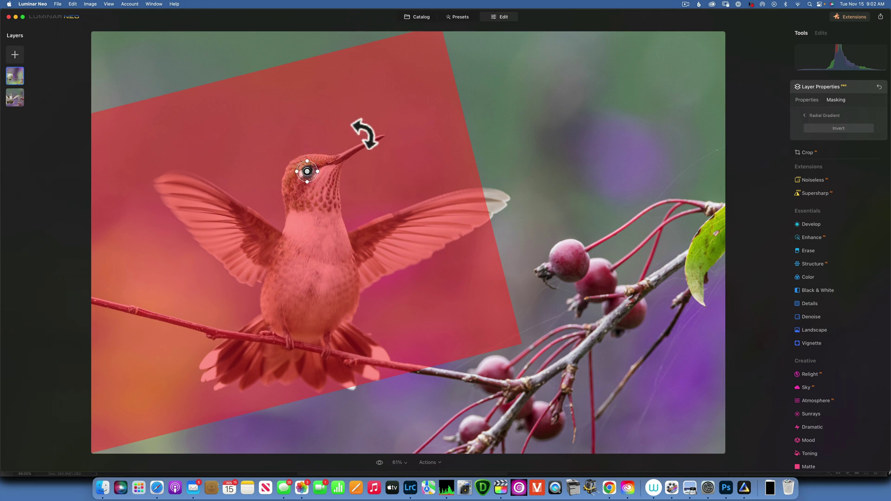
pyautogui.click(842, 127)
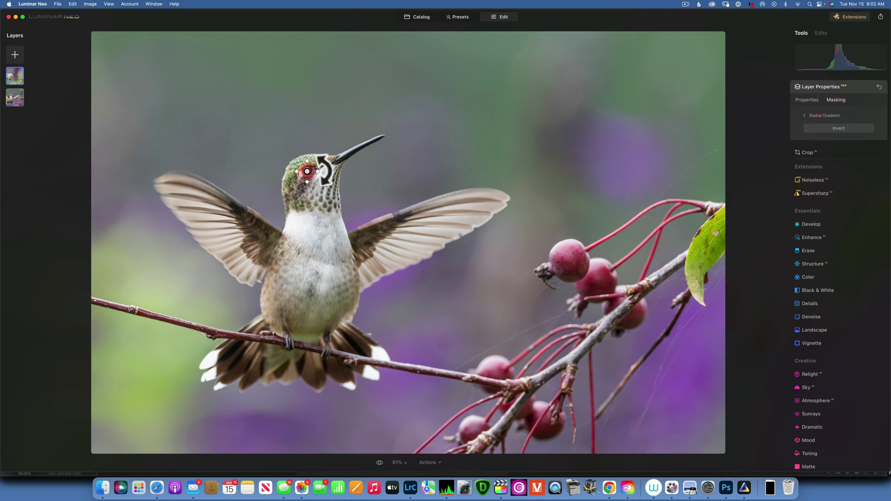
pyautogui.moveTo(315, 170); pyautogui.dragTo(308, 175)
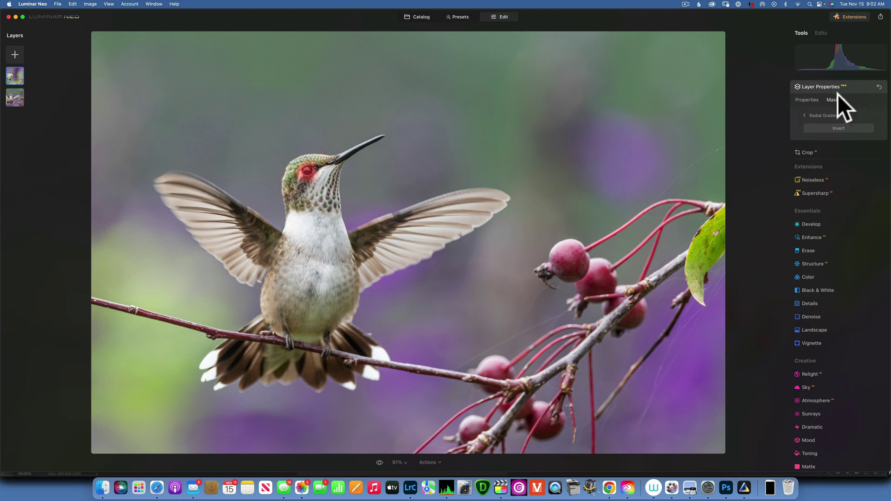
# - Bring back the layer's placement settings, inspect the eye at 100%, then fit the image (Cmd+0)
pyautogui.click(806, 99)
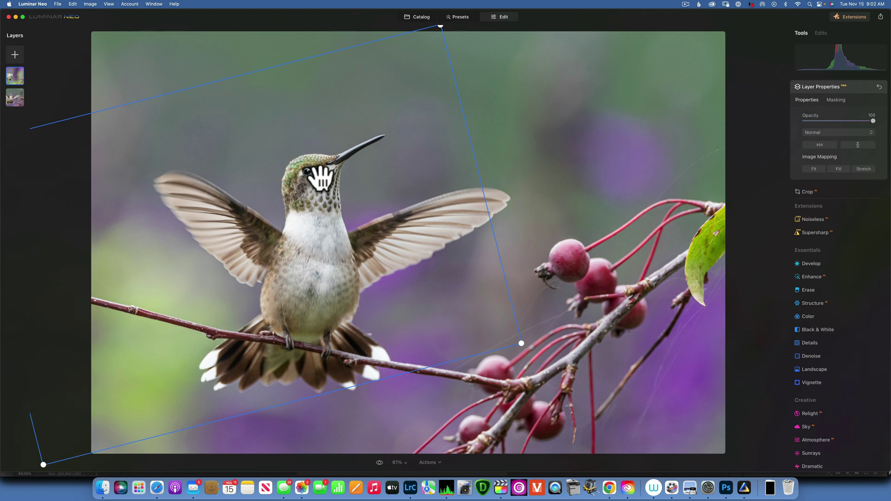
pyautogui.click(398, 463)
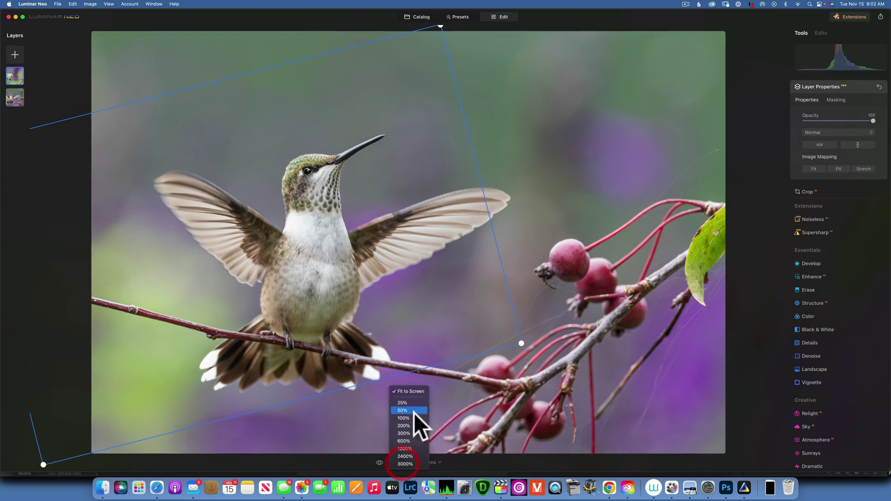
pyautogui.click(408, 418)
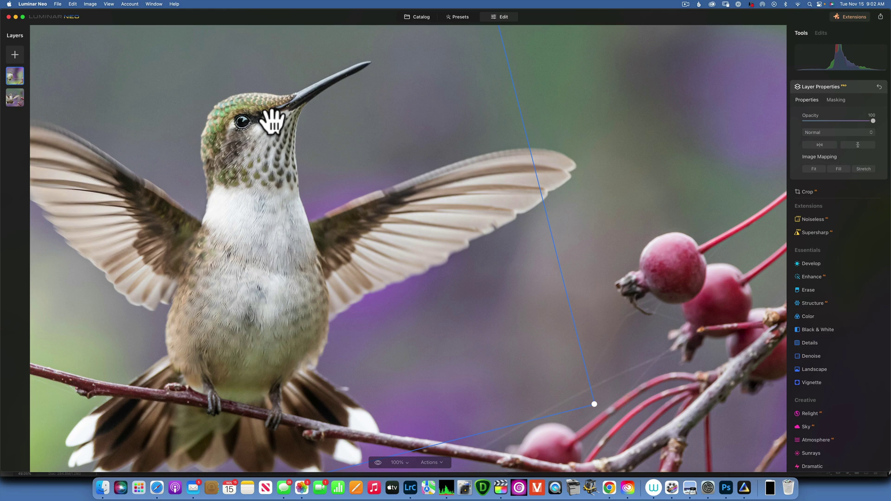
pyautogui.press('super')
pyautogui.press('super+0')
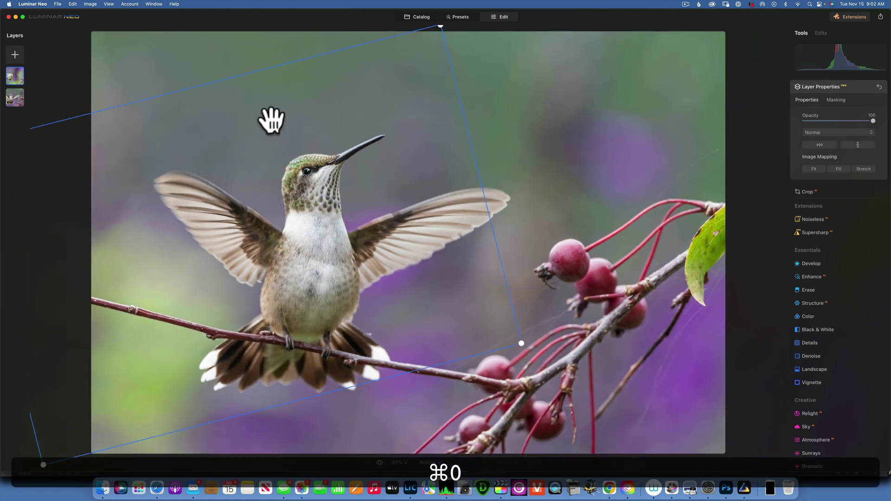
# - Hide and then show the top layer to compare the bird without and with the new eye
pyautogui.rightClick(15, 74)
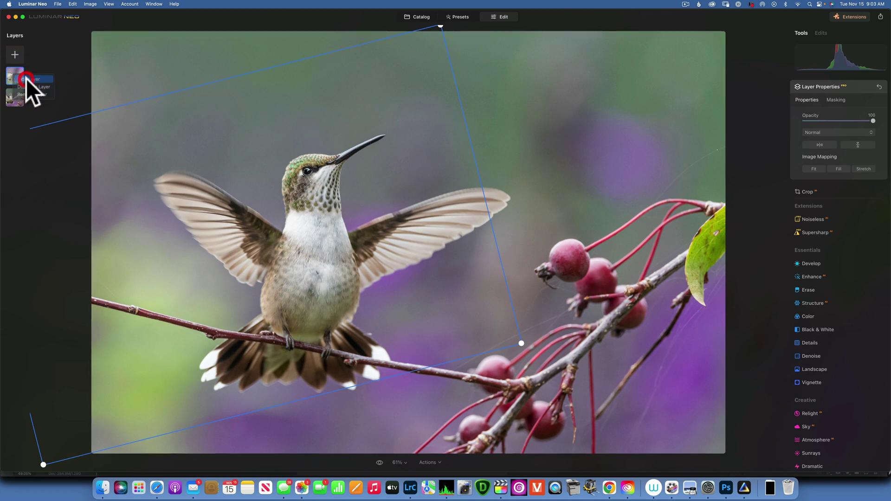
pyautogui.click(26, 79)
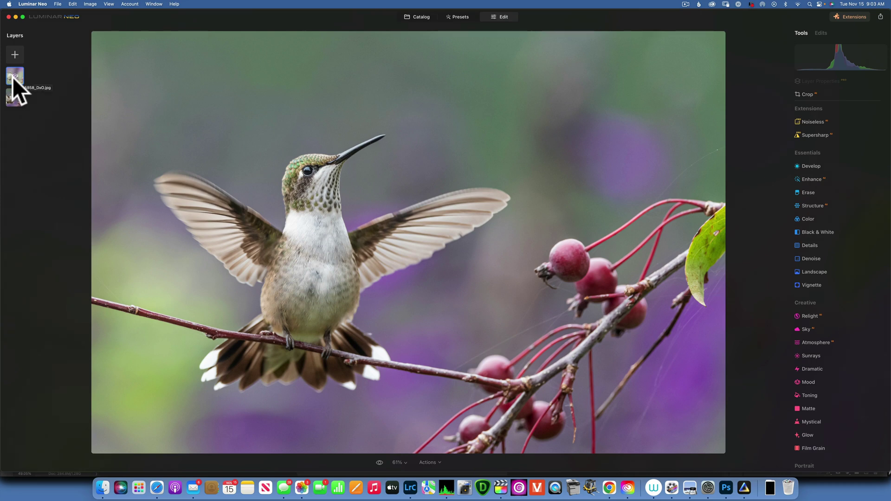
pyautogui.rightClick(13, 77)
pyautogui.click(32, 81)
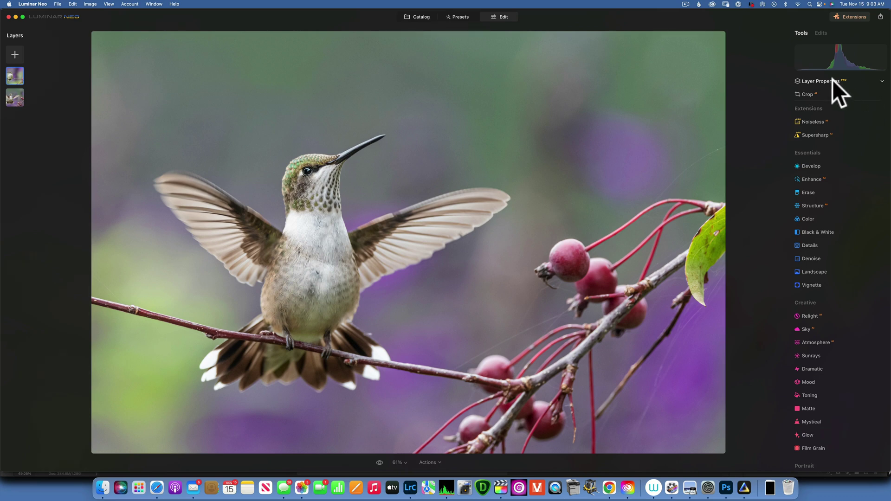
# - Rotate the eye layer slightly, enlarge it, and shift it left over the bird's head
pyautogui.click(814, 81)
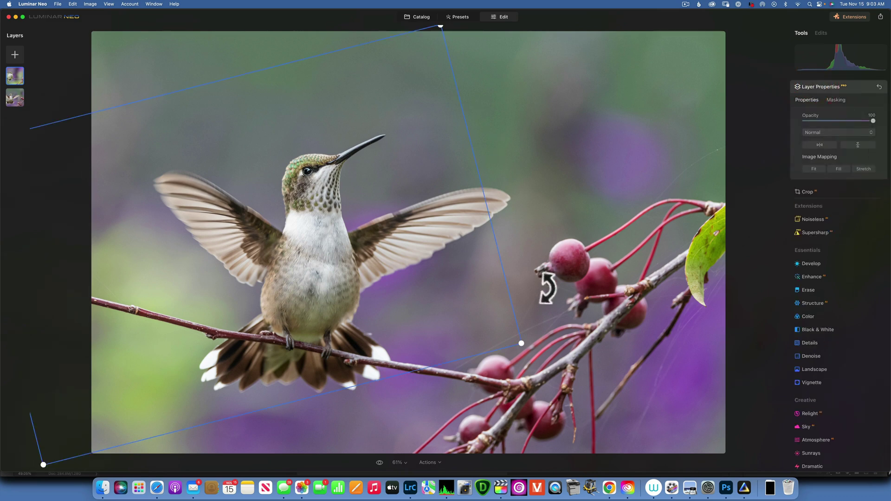
pyautogui.moveTo(528, 342); pyautogui.dragTo(531, 308)
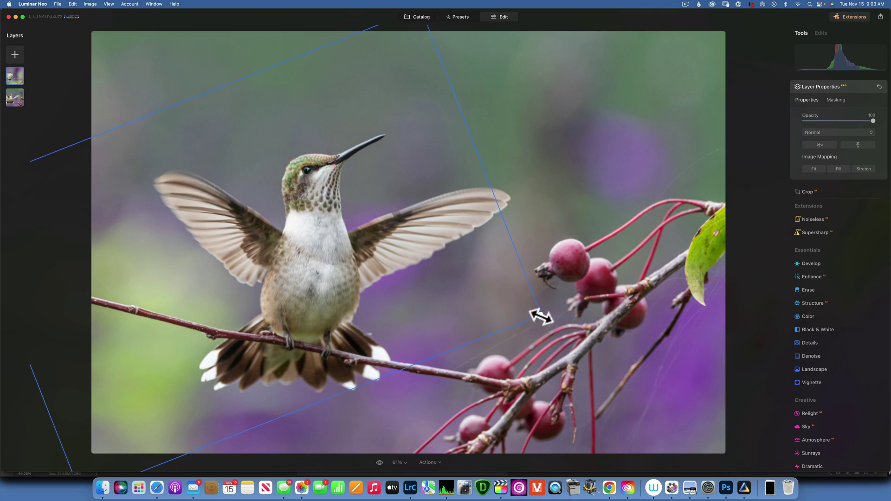
pyautogui.moveTo(538, 315); pyautogui.dragTo(608, 313)
pyautogui.moveTo(349, 174); pyautogui.dragTo(307, 173)
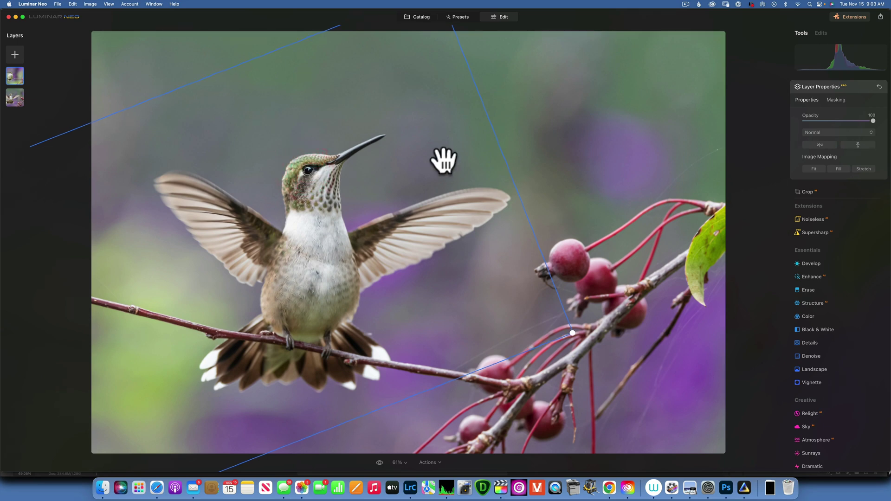
# - Apply the eye layer's transform, toggle the layer off and on to compare, and fit to screen
pyautogui.press('Return')
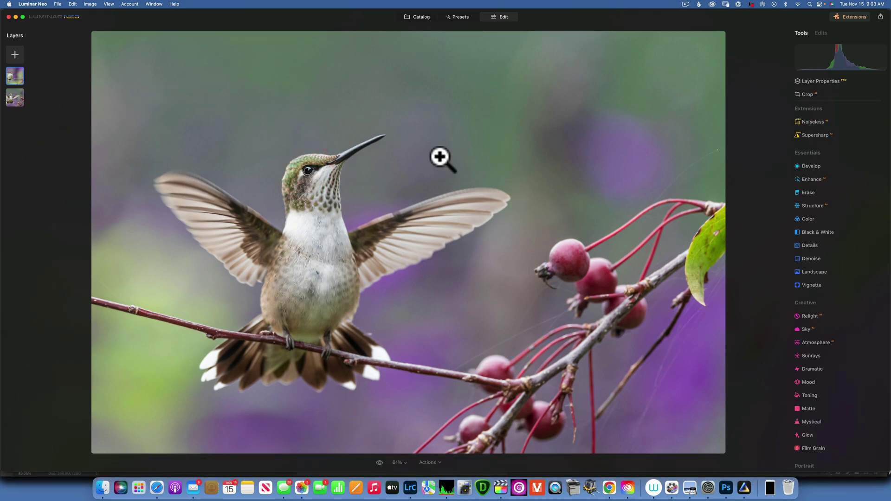
pyautogui.rightClick(9, 74)
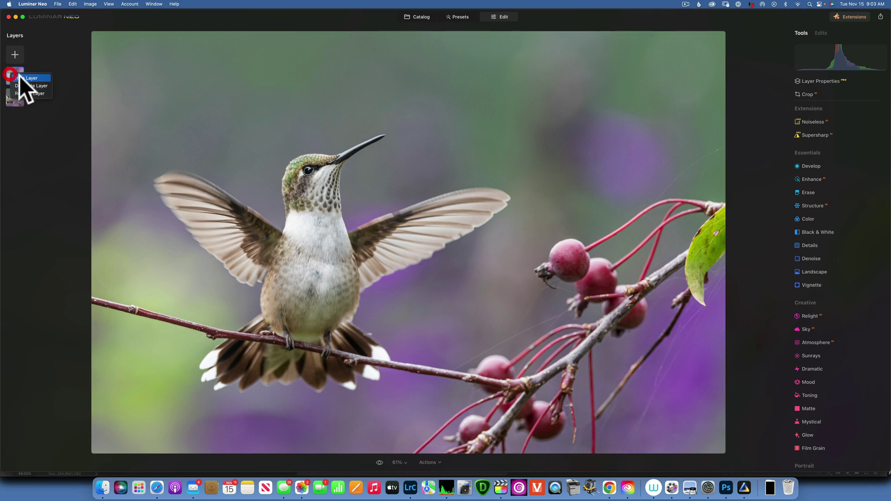
pyautogui.click(22, 78)
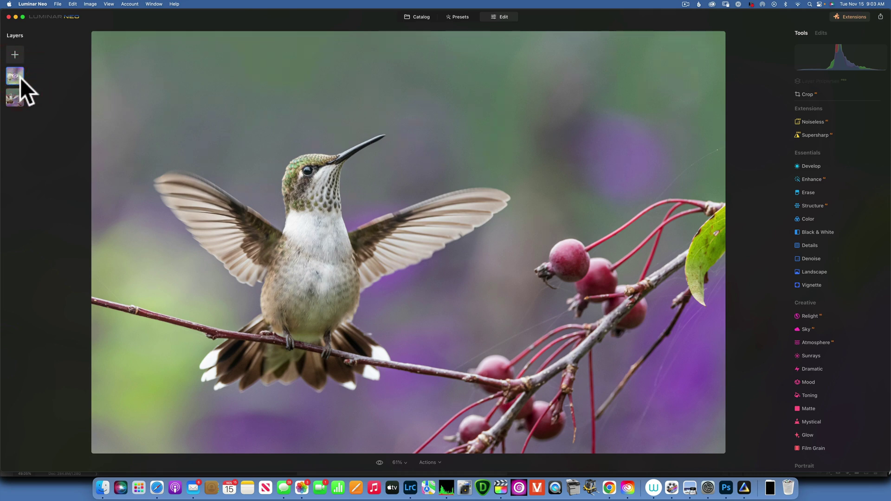
pyautogui.rightClick(19, 79)
pyautogui.click(32, 83)
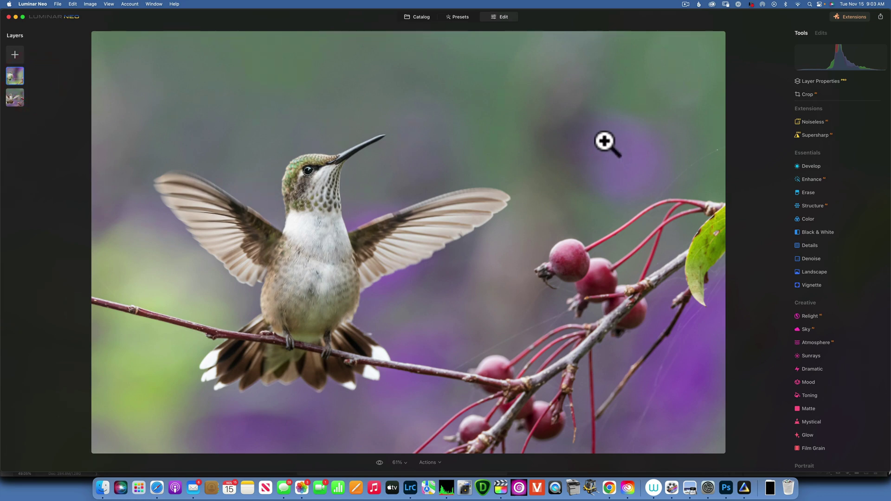
pyautogui.click(401, 463)
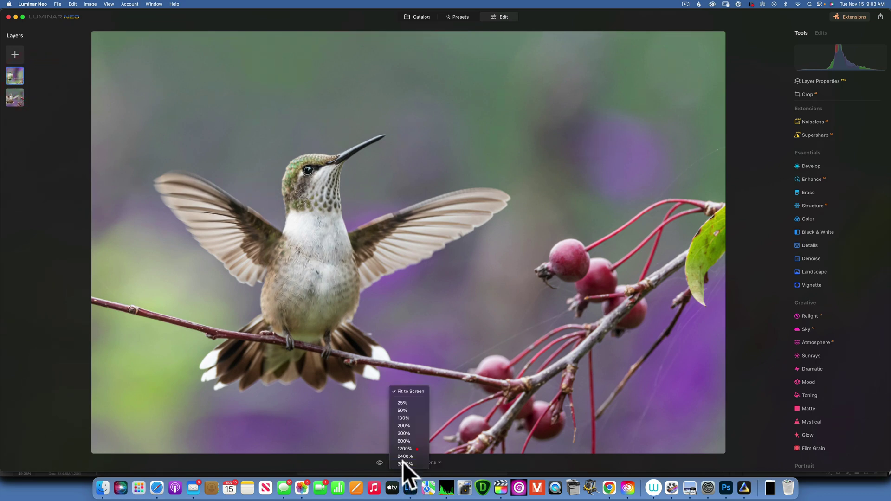
pyautogui.click(413, 390)
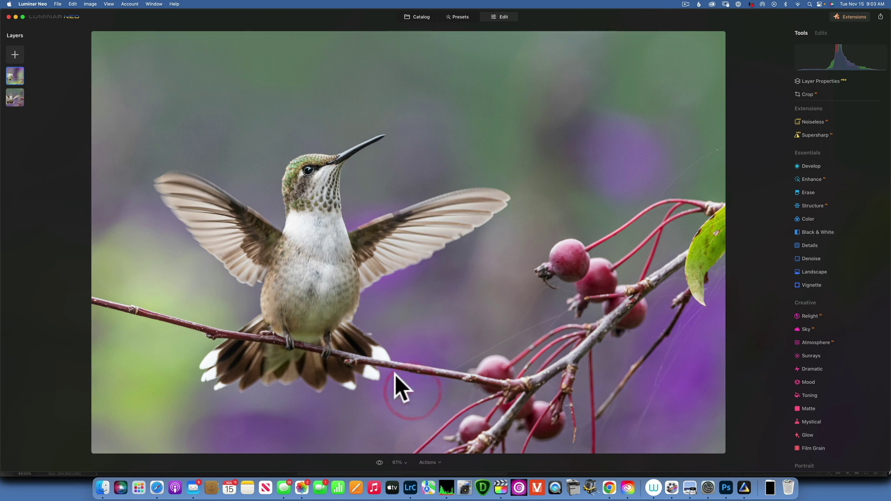